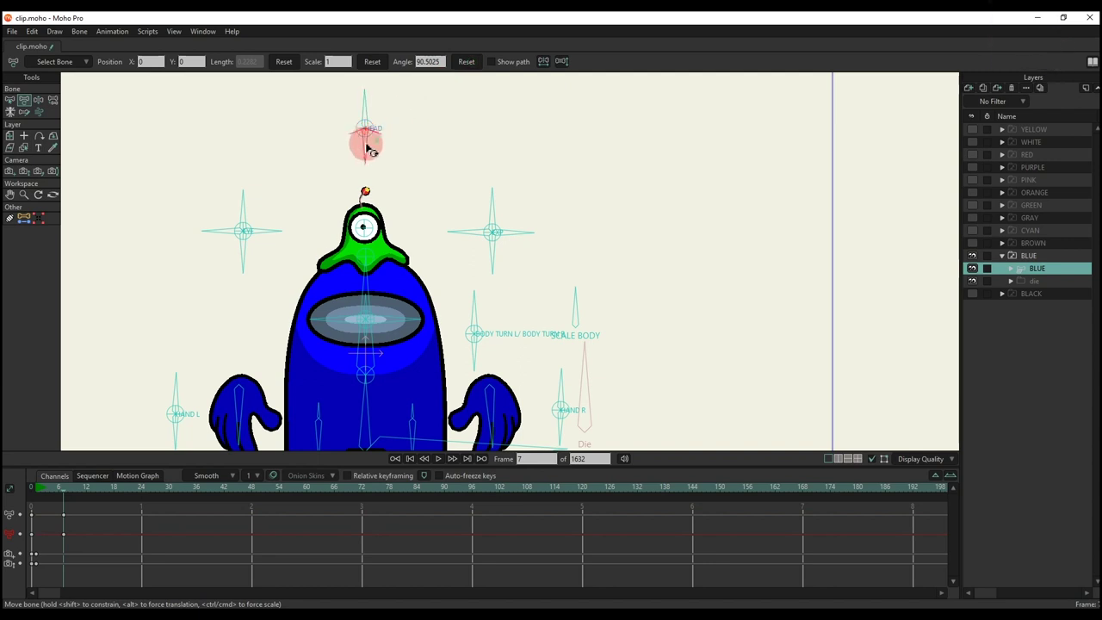
- Test the head control and the control left of the head by rotating their bones and resetting the angles
{"action": "left_click_drag", "start_coordinate": [367, 145], "coordinate": [490, 63]}
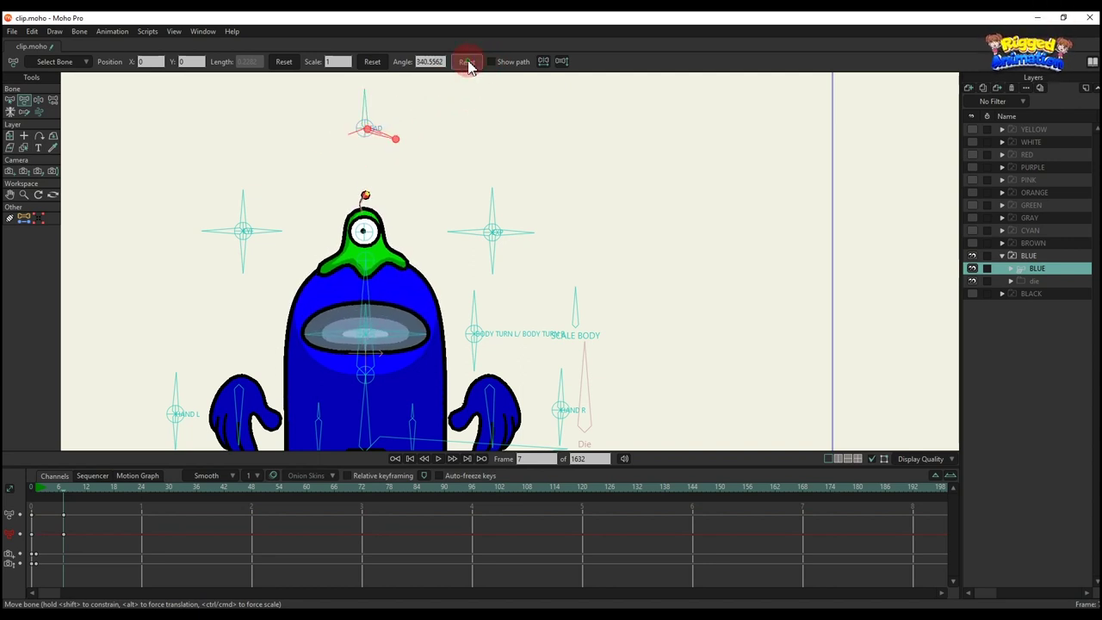
{"action": "left_click", "coordinate": [467, 63]}
{"action": "left_click_drag", "start_coordinate": [256, 207], "coordinate": [412, 126]}
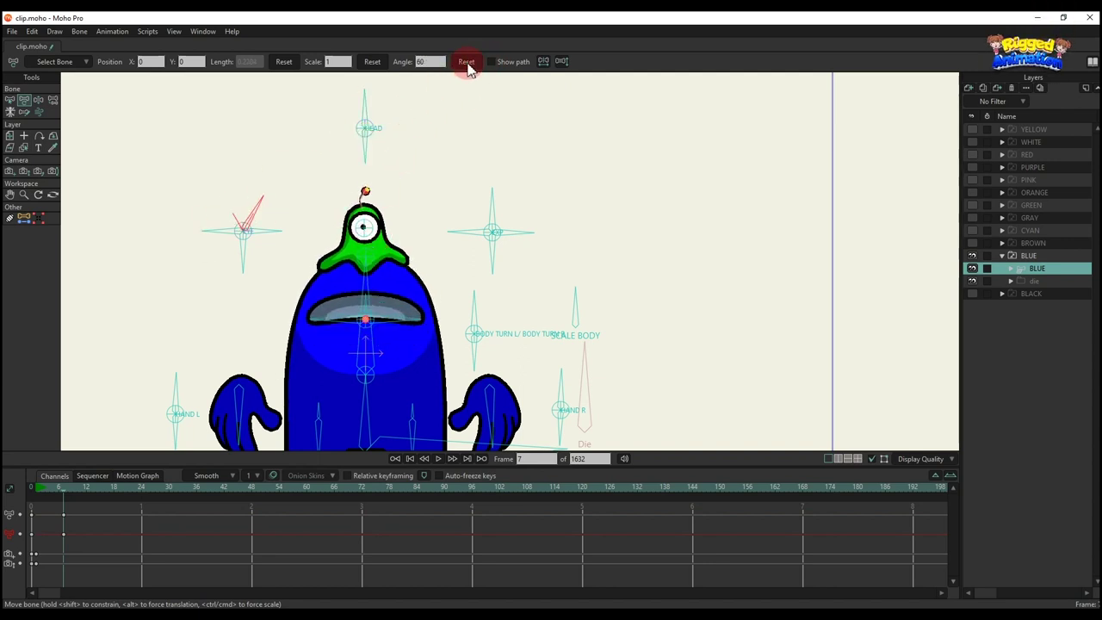
{"action": "left_click_drag", "start_coordinate": [231, 239], "coordinate": [237, 306]}
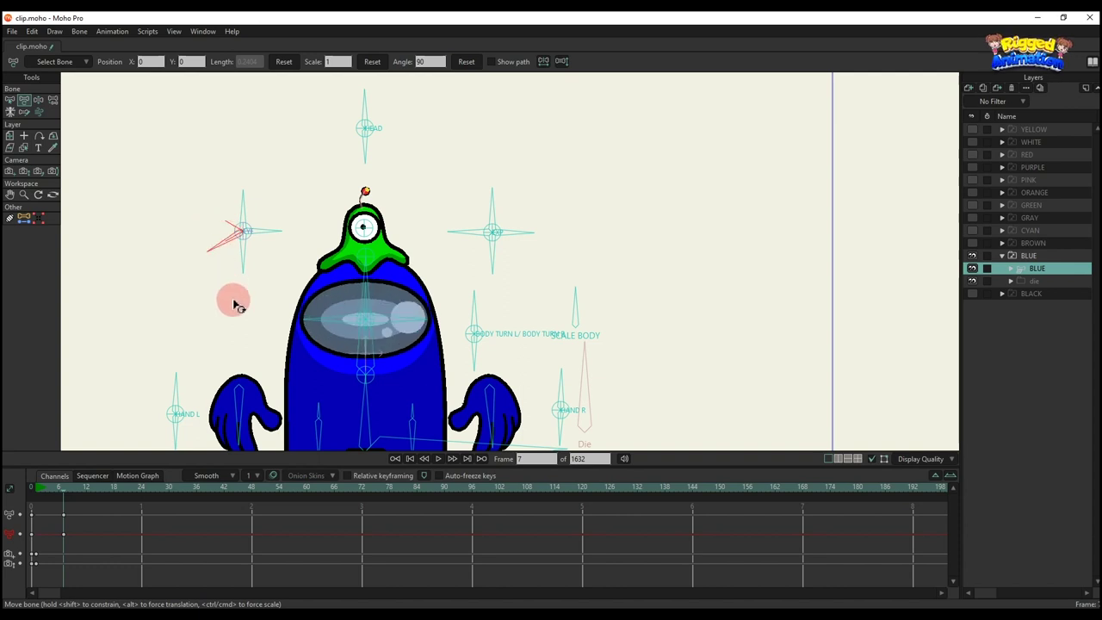
{"action": "left_click", "coordinate": [463, 63]}
{"action": "left_click_drag", "start_coordinate": [253, 257], "coordinate": [228, 312]}
{"action": "left_click", "coordinate": [465, 63]}
{"action": "left_click", "coordinate": [469, 65]}
- Rotate the bones of the control right of the head to show the streaming tears, shaded forehead, blush and sweat drops
{"action": "scroll", "coordinate": [389, 278], "scroll_direction": "up", "scroll_amount": 1}
{"action": "left_click_drag", "start_coordinate": [381, 289], "coordinate": [374, 250]}
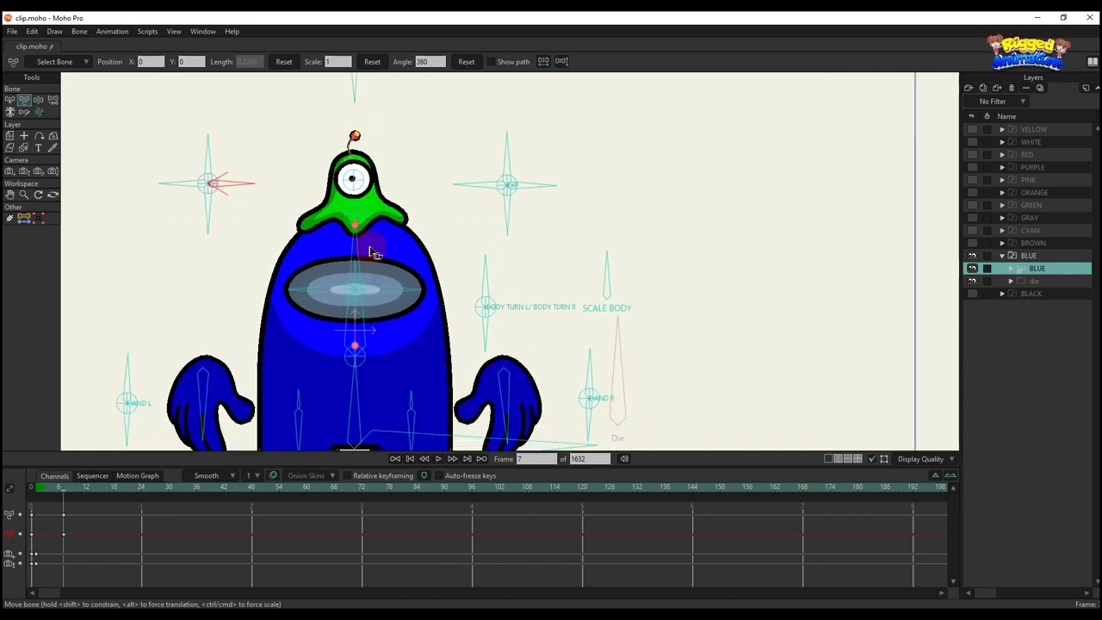
{"action": "scroll", "coordinate": [353, 265], "scroll_direction": "up", "scroll_amount": 1}
{"action": "scroll", "coordinate": [488, 184], "scroll_direction": "down", "scroll_amount": 1}
{"action": "left_click_drag", "start_coordinate": [538, 148], "coordinate": [482, 185]}
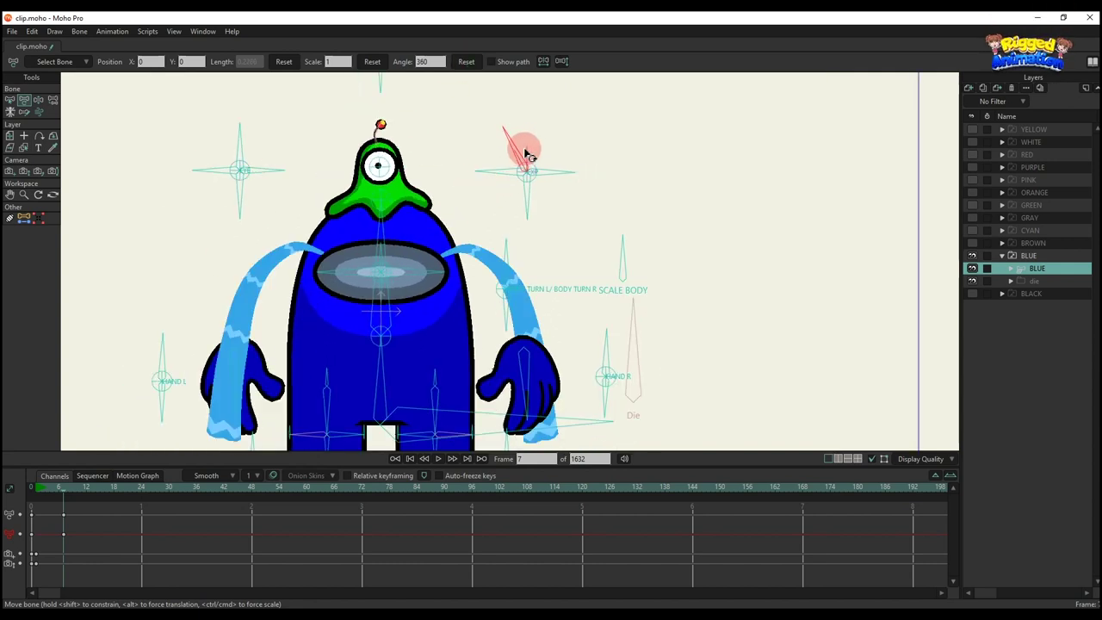
{"action": "left_click_drag", "start_coordinate": [528, 153], "coordinate": [553, 143]}
- Play back the crying expression animation and delete its bone keyframes from the timeline
{"action": "key", "text": "space"}
{"action": "key", "text": "space"}
{"action": "key", "text": "space"}
{"action": "key", "text": "space"}
{"action": "key", "text": "space"}
{"action": "key", "text": "space"}
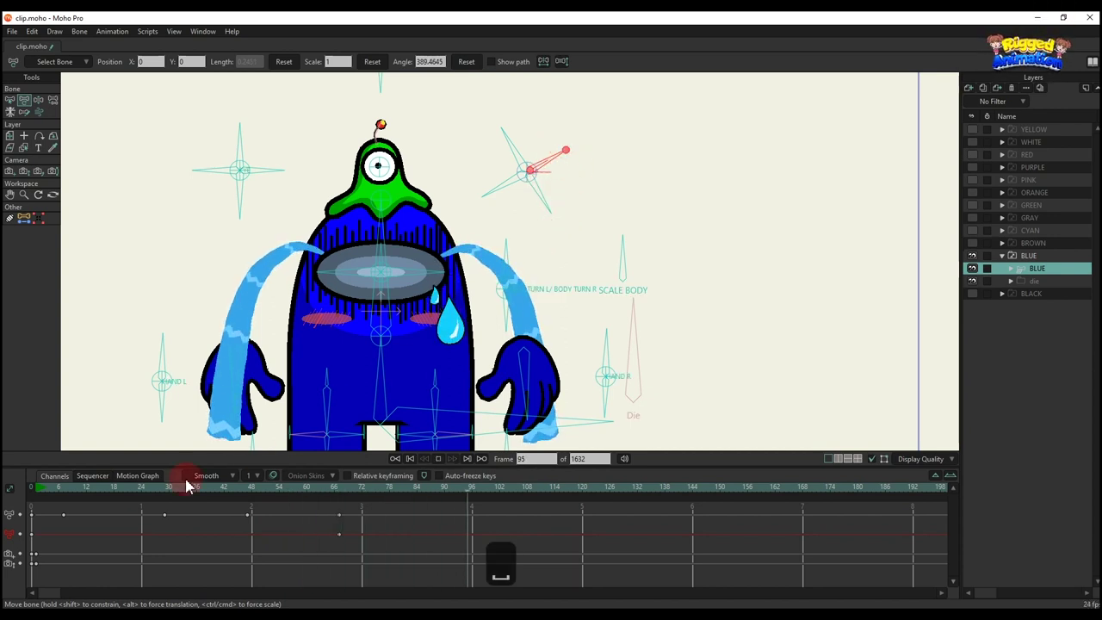
{"action": "key", "text": "space"}
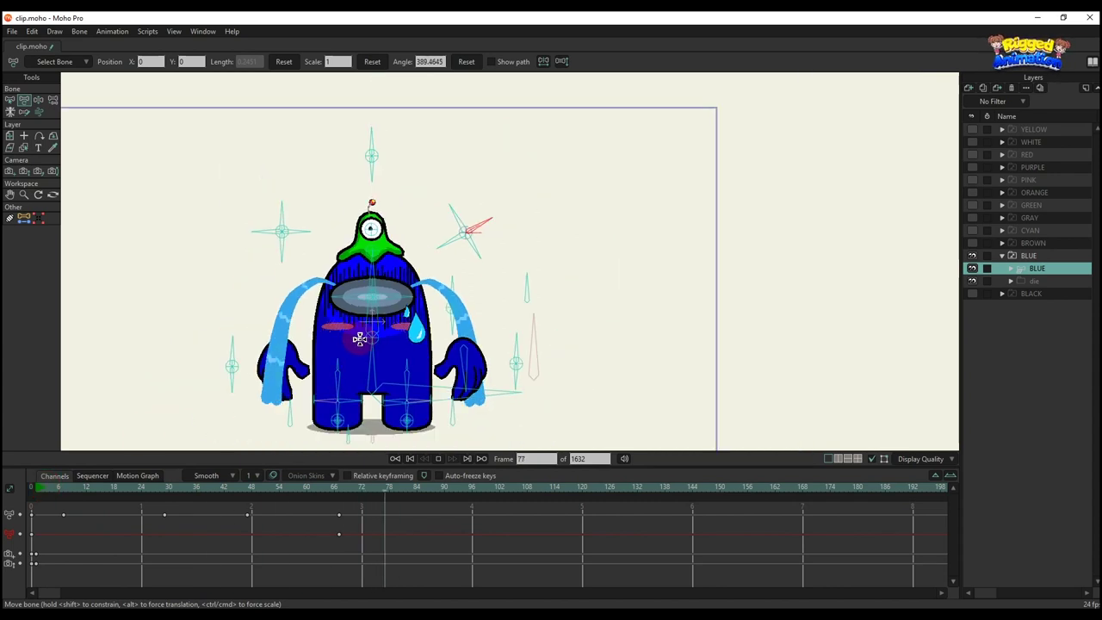
{"action": "key", "text": "space"}
{"action": "left_click_drag", "start_coordinate": [372, 538], "coordinate": [59, 493]}
{"action": "key", "text": "BackSpace"}
- Test the BODY TURN control by rotating its upper and lower bones around frame 6
{"action": "left_click_drag", "start_coordinate": [438, 284], "coordinate": [469, 241]}
{"action": "scroll", "coordinate": [457, 225], "scroll_direction": "up", "scroll_amount": 3}
{"action": "scroll", "coordinate": [505, 242], "scroll_direction": "down", "scroll_amount": 2}
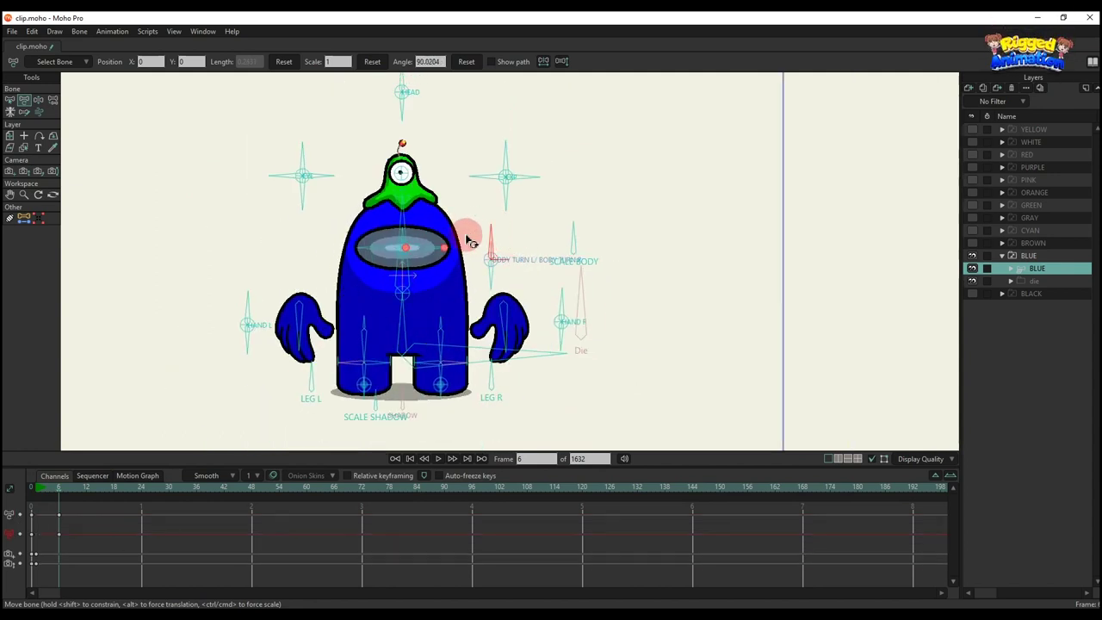
{"action": "left_click_drag", "start_coordinate": [498, 275], "coordinate": [544, 279]}
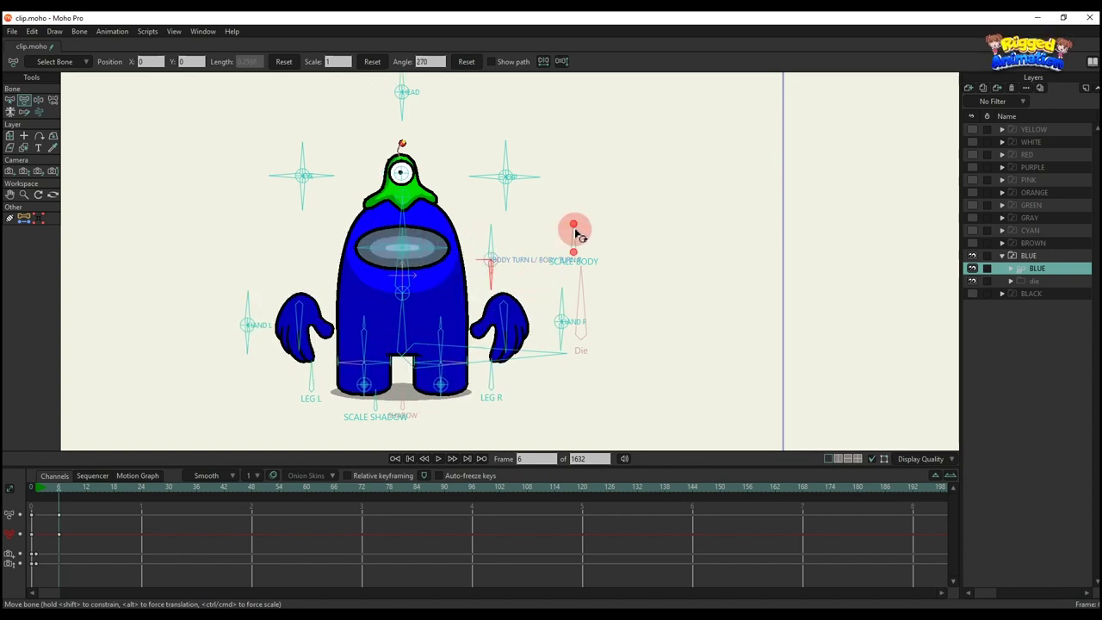
- Rotate the SCALE BODY bone to 120 degrees to squash the body, and reset its angle
{"action": "left_click_drag", "start_coordinate": [575, 232], "coordinate": [479, 144]}
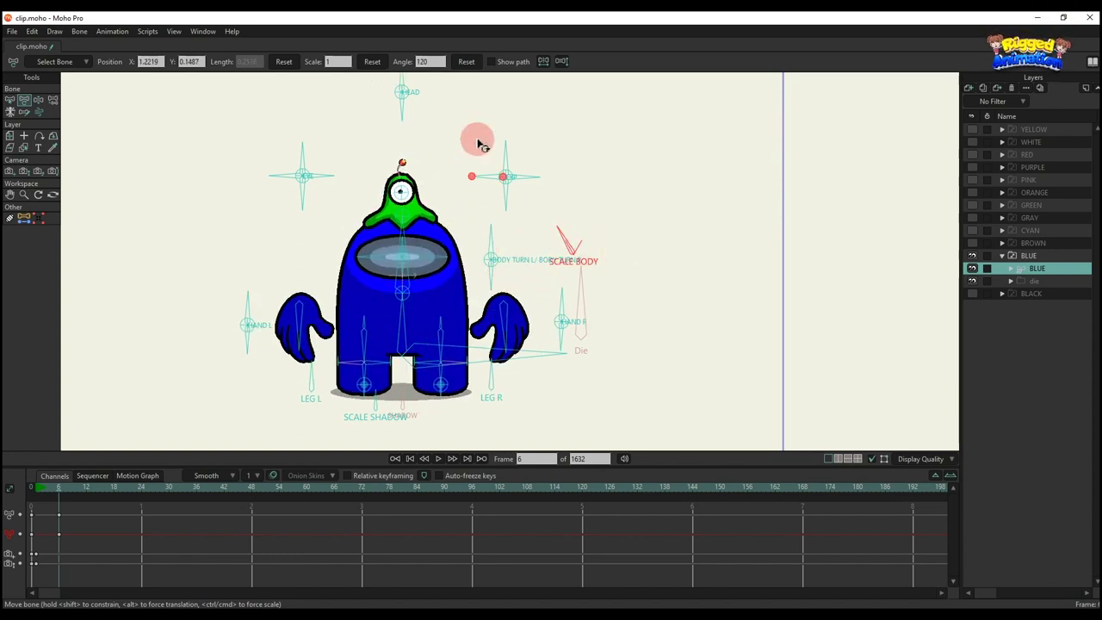
{"action": "left_click", "coordinate": [466, 61]}
{"action": "left_click", "coordinate": [480, 259]}
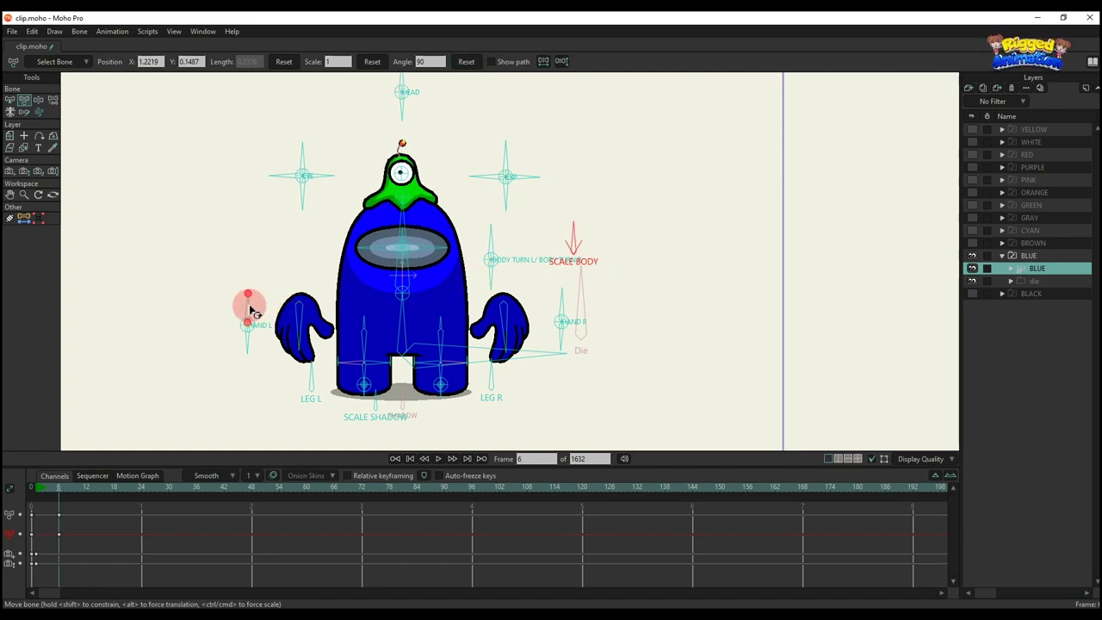
- Rotate the upper bones of the HAND L and HAND R controls to change the hand shapes, and swing both arms
{"action": "left_click_drag", "start_coordinate": [257, 311], "coordinate": [221, 344]}
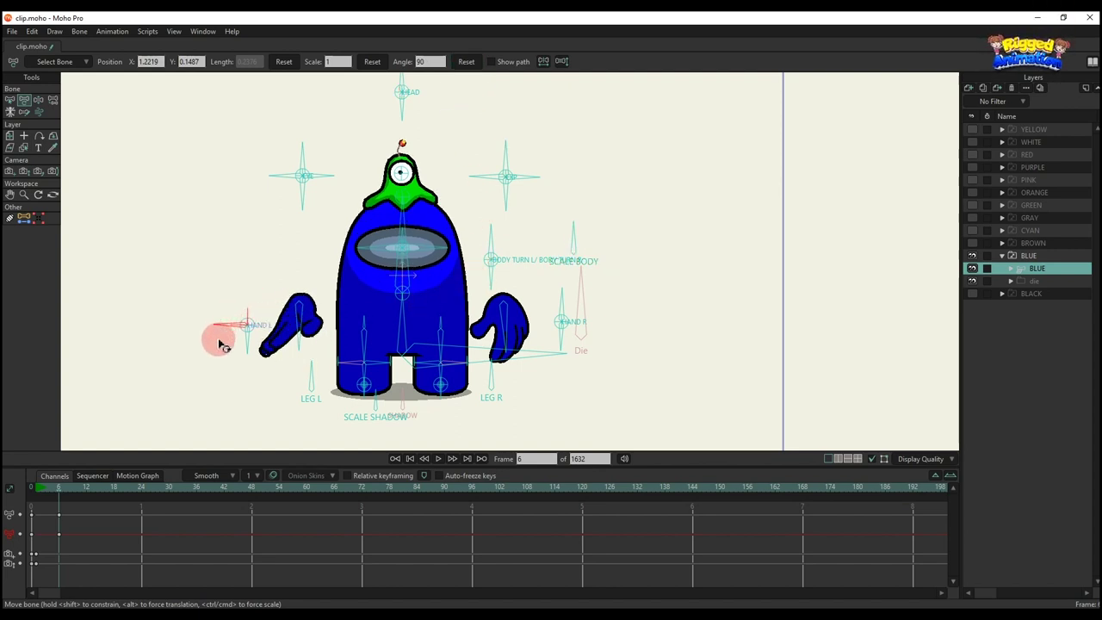
{"action": "left_click_drag", "start_coordinate": [551, 316], "coordinate": [593, 344]}
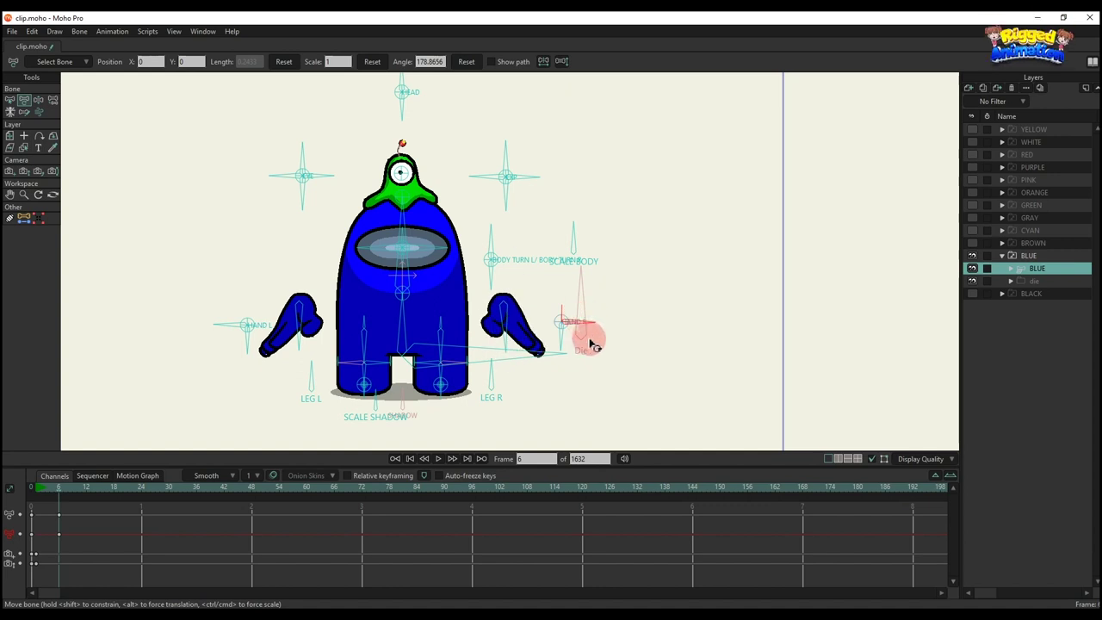
{"action": "scroll", "coordinate": [519, 323], "scroll_direction": "up", "scroll_amount": 2}
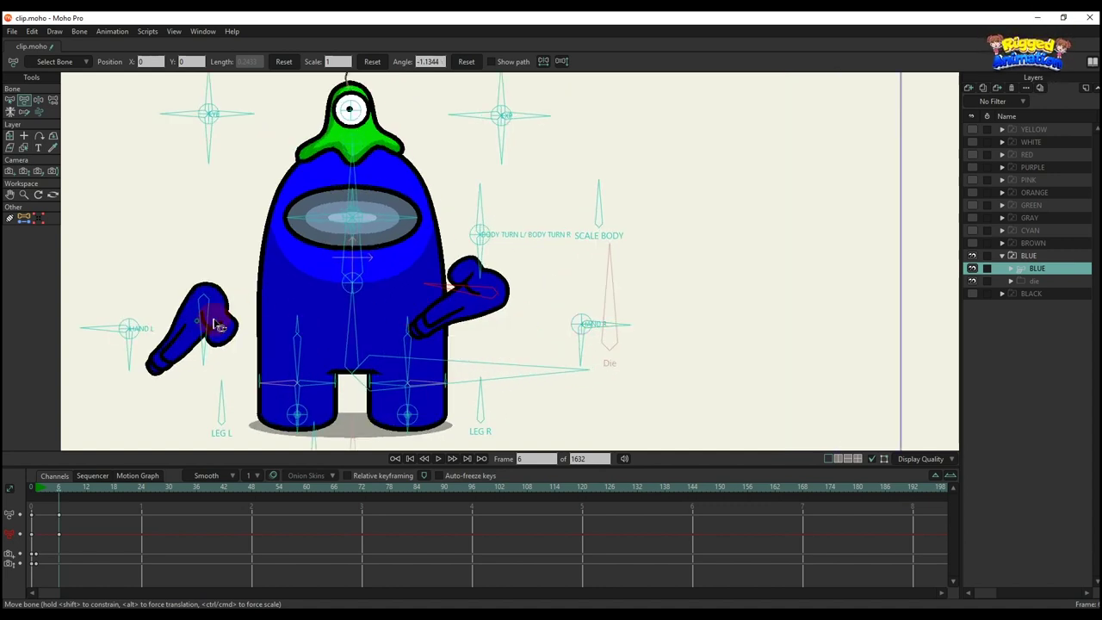
{"action": "left_click_drag", "start_coordinate": [217, 325], "coordinate": [132, 352]}
{"action": "left_click_drag", "start_coordinate": [188, 329], "coordinate": [219, 356]}
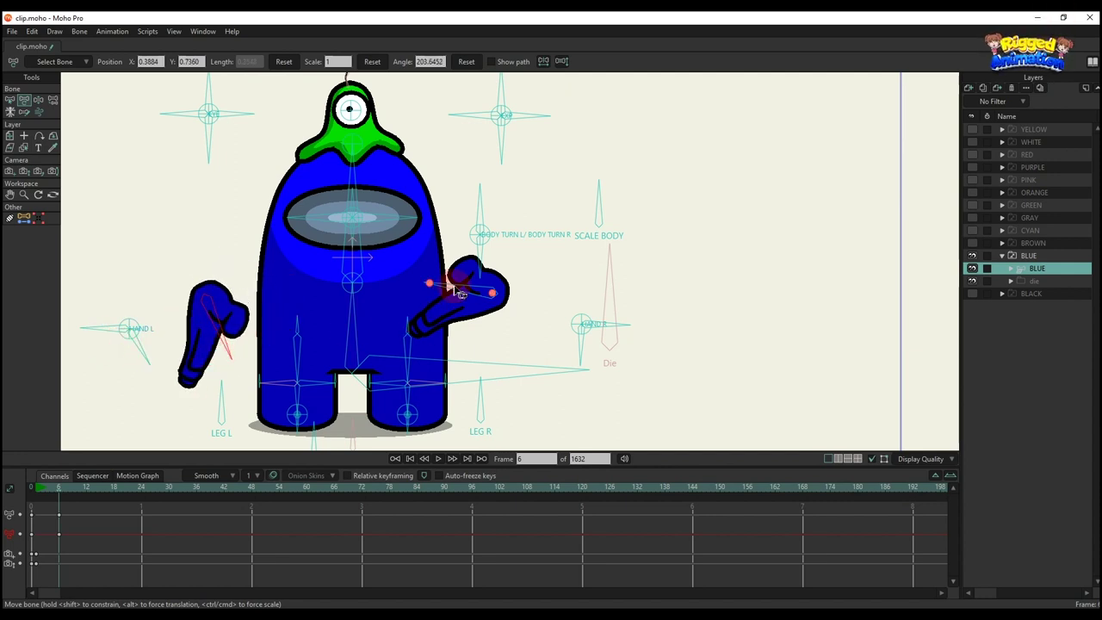
{"action": "left_click_drag", "start_coordinate": [460, 293], "coordinate": [496, 327]}
- Rotate the lower HAND control bones, turn both thumbs-up hands in toward the body, and clear the pose keyframes
{"action": "left_click_drag", "start_coordinate": [150, 367], "coordinate": [88, 359]}
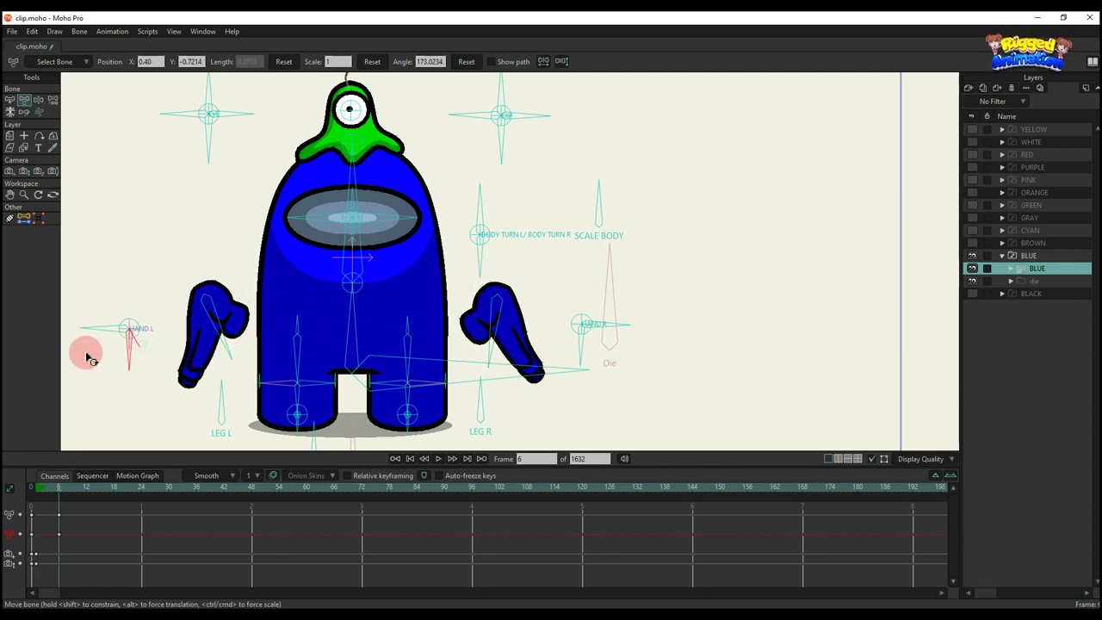
{"action": "left_click_drag", "start_coordinate": [223, 318], "coordinate": [280, 278]}
{"action": "left_click_drag", "start_coordinate": [491, 310], "coordinate": [440, 312]}
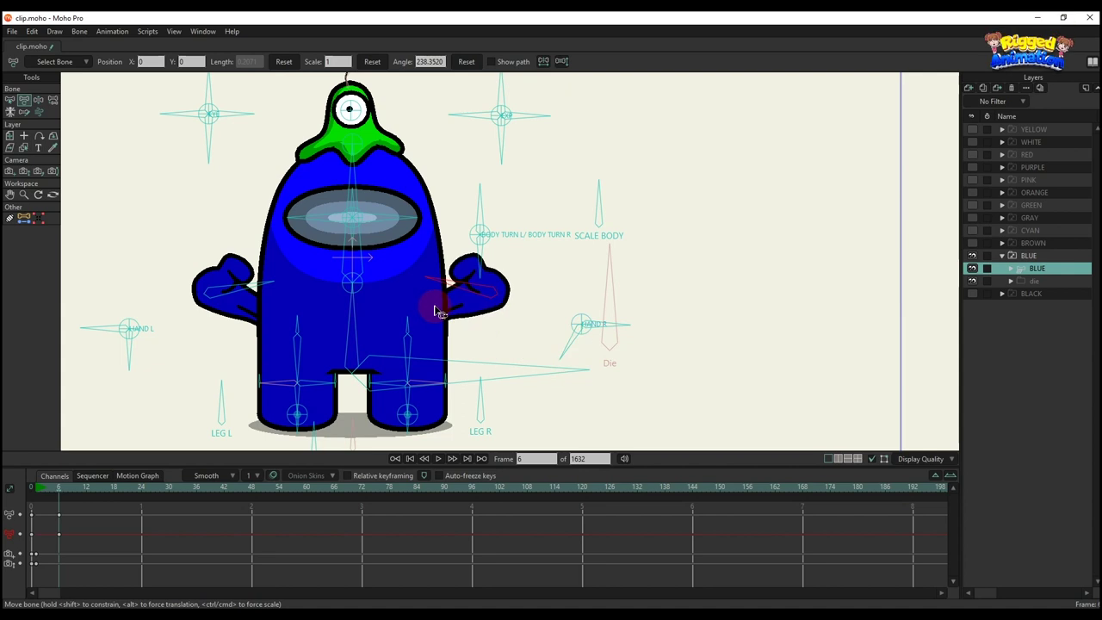
{"action": "scroll", "coordinate": [435, 308], "scroll_direction": "down", "scroll_amount": 2}
{"action": "left_click", "coordinate": [379, 317]}
{"action": "scroll", "coordinate": [341, 332], "scroll_direction": "up", "scroll_amount": 1}
{"action": "left_click", "coordinate": [293, 370]}
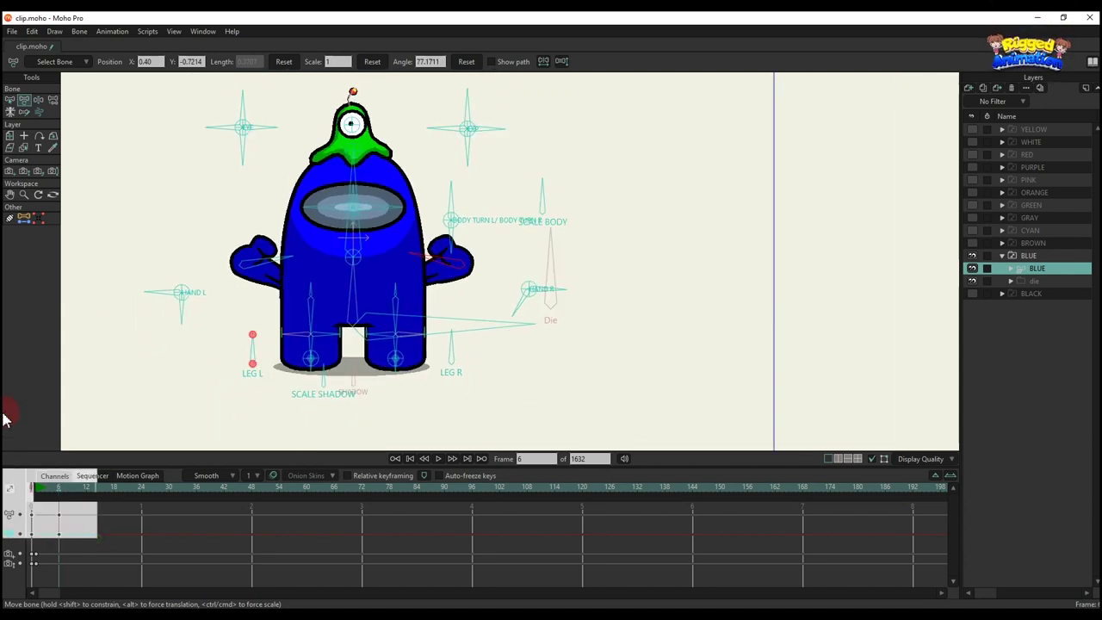
- Rotate the LEG R and LEG L control bones to 160 degrees to test the foot shapes, and delete their keyframes
{"action": "left_click_drag", "start_coordinate": [455, 350], "coordinate": [389, 422]}
{"action": "scroll", "coordinate": [461, 339], "scroll_direction": "up", "scroll_amount": 2}
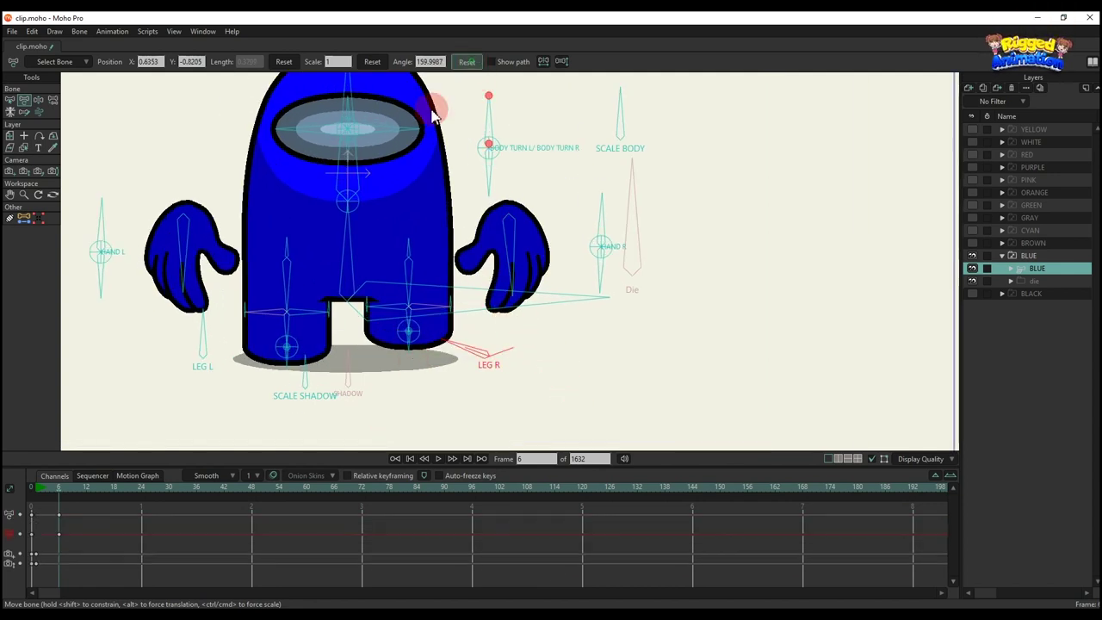
{"action": "left_click_drag", "start_coordinate": [206, 335], "coordinate": [110, 390]}
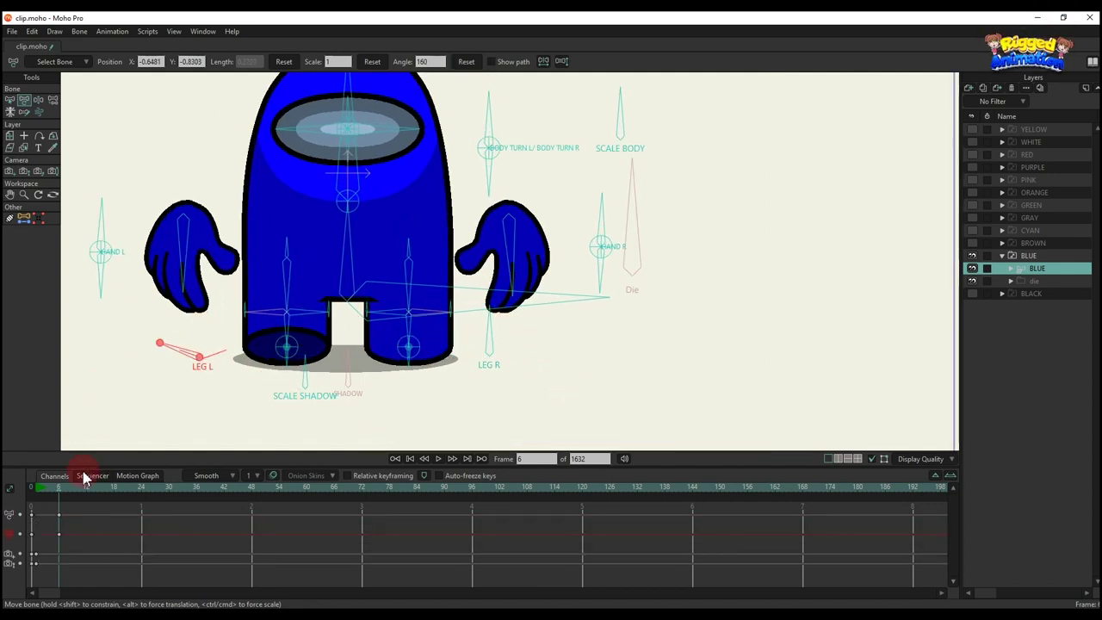
{"action": "key", "text": "BackSpace"}
- Rotate the SCALE SHADOW bone to 120 degrees to shrink the shadow, and delete its keyframes
{"action": "left_click", "coordinate": [355, 396]}
{"action": "mouse_move", "coordinate": [312, 378]}
{"action": "left_mouse_down"}
{"action": "mouse_move", "coordinate": [365, 370]}
{"action": "mouse_move", "coordinate": [283, 382]}
{"action": "mouse_move", "coordinate": [292, 388]}
{"action": "left_mouse_up"}
{"action": "left_click_drag", "start_coordinate": [113, 527], "coordinate": [8, 449]}
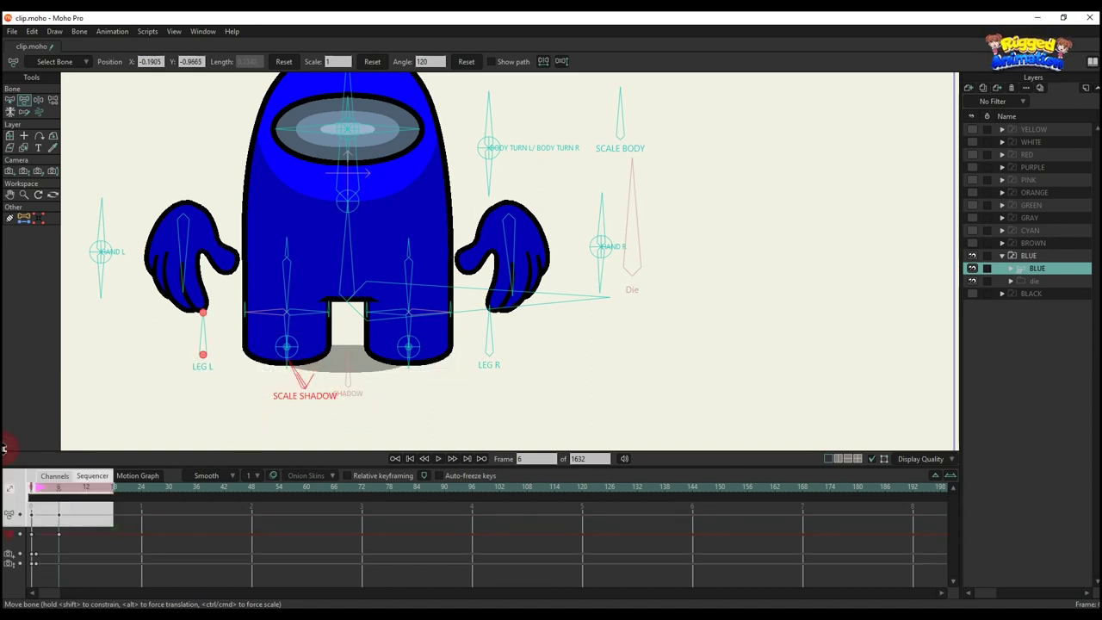
{"action": "key", "text": "BackSpace"}
- Pose the character kicking: move the left foot target, raise the right foot sideways and lean the body the other way
{"action": "left_click_drag", "start_coordinate": [302, 351], "coordinate": [255, 319]}
{"action": "left_click_drag", "start_coordinate": [284, 284], "coordinate": [258, 277]}
{"action": "left_click_drag", "start_coordinate": [261, 319], "coordinate": [299, 359]}
{"action": "left_click_drag", "start_coordinate": [424, 346], "coordinate": [472, 245]}
{"action": "left_click_drag", "start_coordinate": [372, 235], "coordinate": [353, 230]}
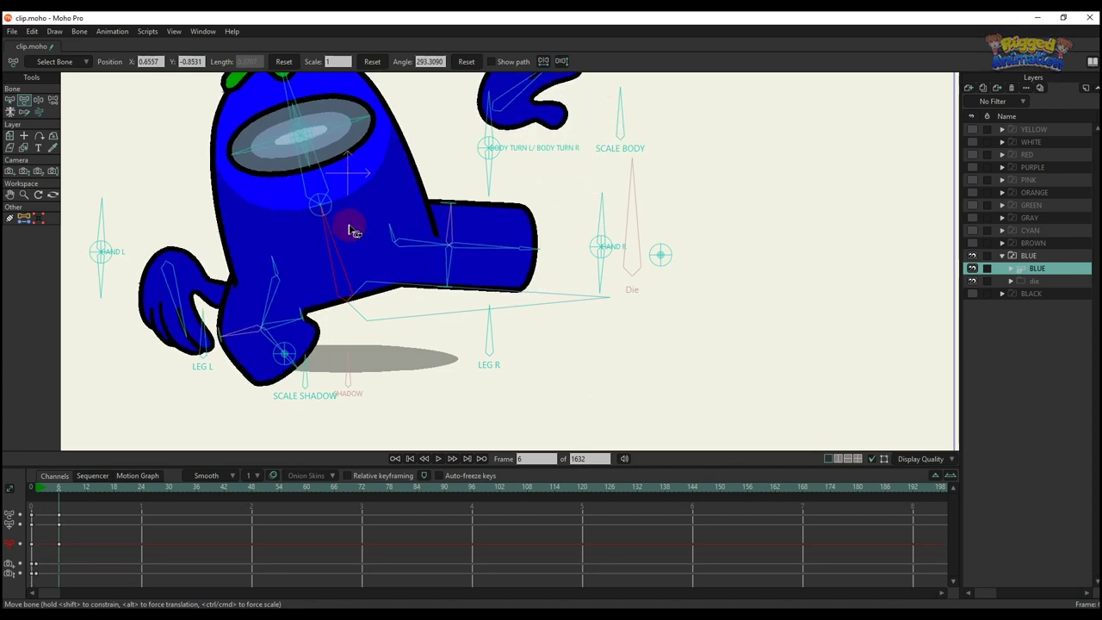
{"action": "left_click_drag", "start_coordinate": [295, 353], "coordinate": [278, 329]}
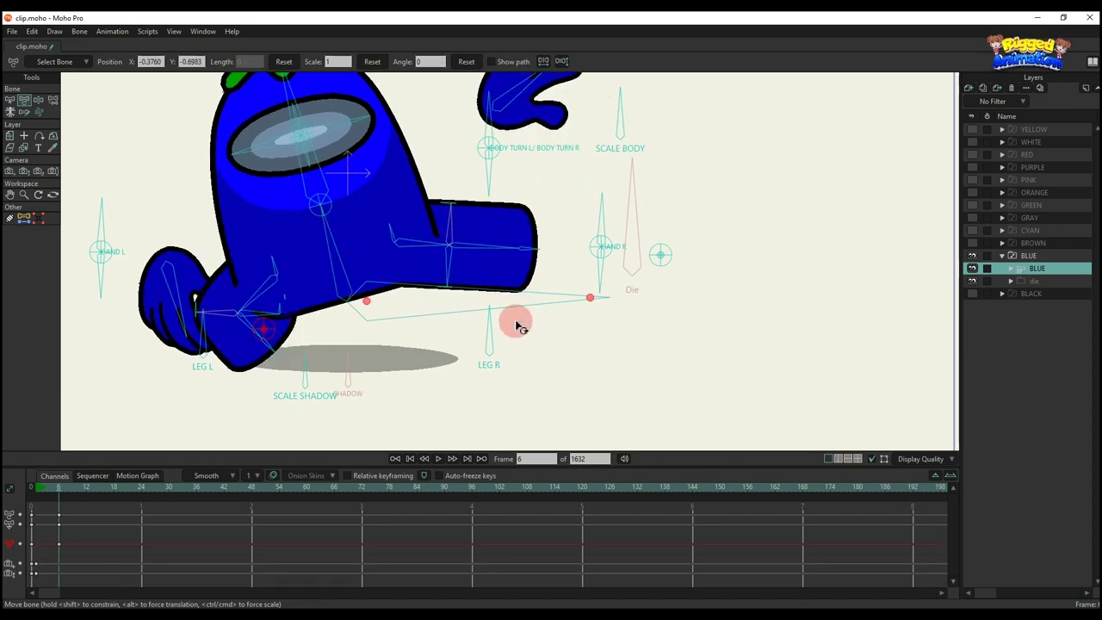
- Test the LEG R bone's foot shapes on the raised leg, ending at about 51 degrees, and delete the pose keyframes
{"action": "left_click_drag", "start_coordinate": [519, 327], "coordinate": [398, 398]}
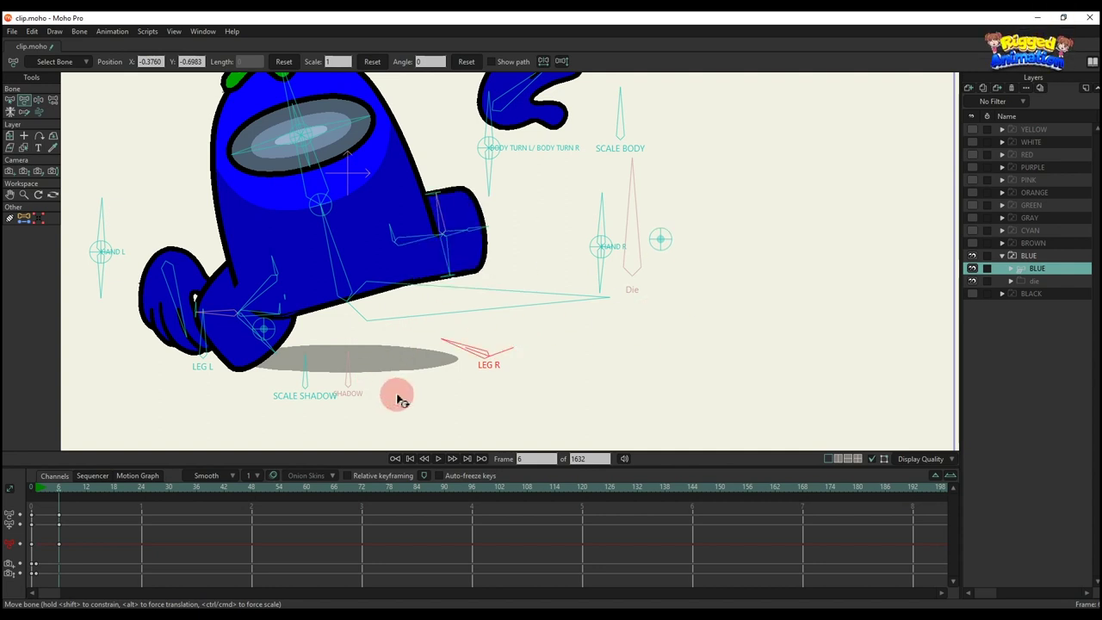
{"action": "left_click_drag", "start_coordinate": [472, 343], "coordinate": [610, 383]}
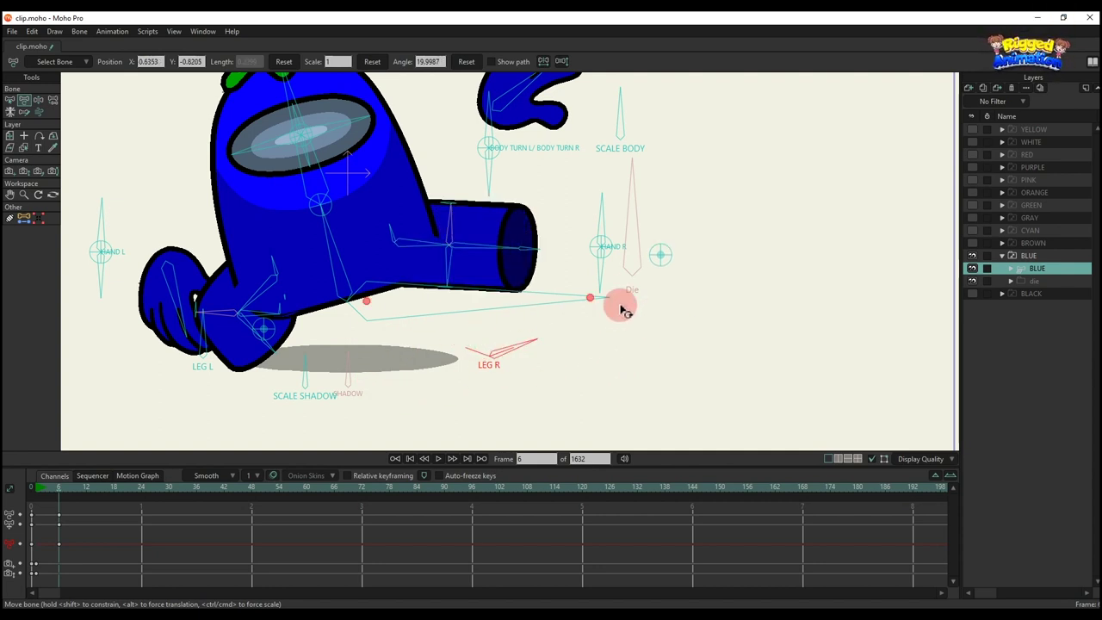
{"action": "left_click_drag", "start_coordinate": [663, 267], "coordinate": [493, 252]}
{"action": "scroll", "coordinate": [496, 259], "scroll_direction": "down", "scroll_amount": 1}
{"action": "mouse_move", "coordinate": [530, 331]}
{"action": "left_mouse_down"}
{"action": "mouse_move", "coordinate": [468, 293]}
{"action": "mouse_move", "coordinate": [535, 304]}
{"action": "mouse_move", "coordinate": [480, 302]}
{"action": "mouse_move", "coordinate": [527, 311]}
{"action": "left_mouse_up"}
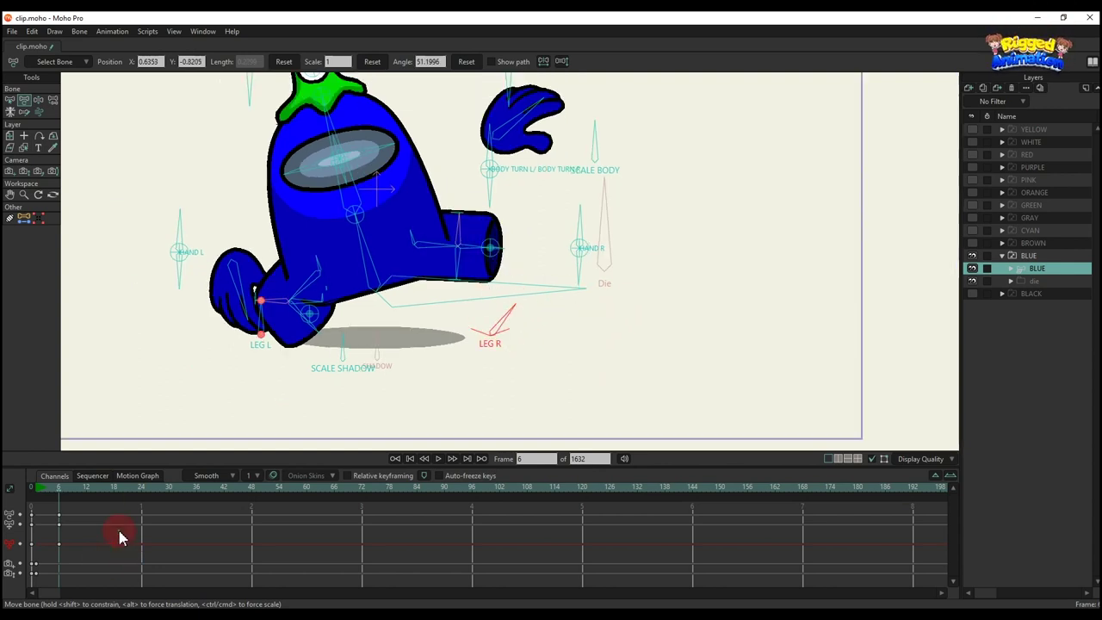
{"action": "key", "text": "BackSpace"}
- Move the left foot's target to test the knee bend, and delete the resulting keyframes
{"action": "scroll", "coordinate": [325, 290], "scroll_direction": "up", "scroll_amount": 1}
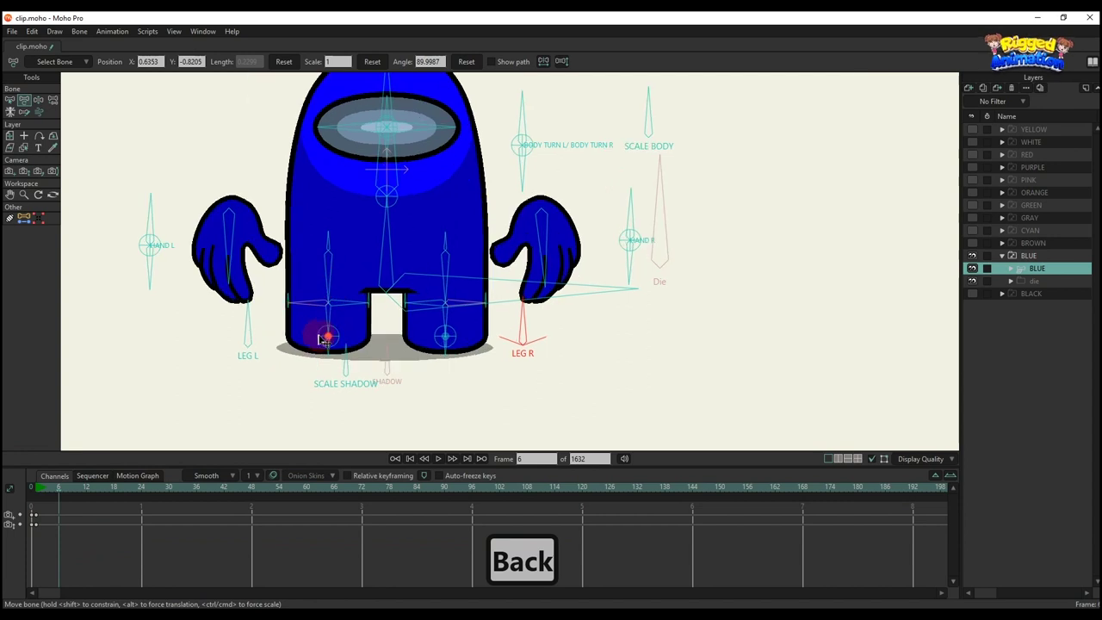
{"action": "mouse_move", "coordinate": [325, 336]}
{"action": "left_mouse_down"}
{"action": "mouse_move", "coordinate": [273, 313]}
{"action": "mouse_move", "coordinate": [312, 276]}
{"action": "mouse_move", "coordinate": [293, 281]}
{"action": "mouse_move", "coordinate": [300, 313]}
{"action": "mouse_move", "coordinate": [270, 327]}
{"action": "mouse_move", "coordinate": [422, 334]}
{"action": "mouse_move", "coordinate": [281, 324]}
{"action": "mouse_move", "coordinate": [318, 315]}
{"action": "mouse_move", "coordinate": [332, 332]}
{"action": "left_mouse_up"}
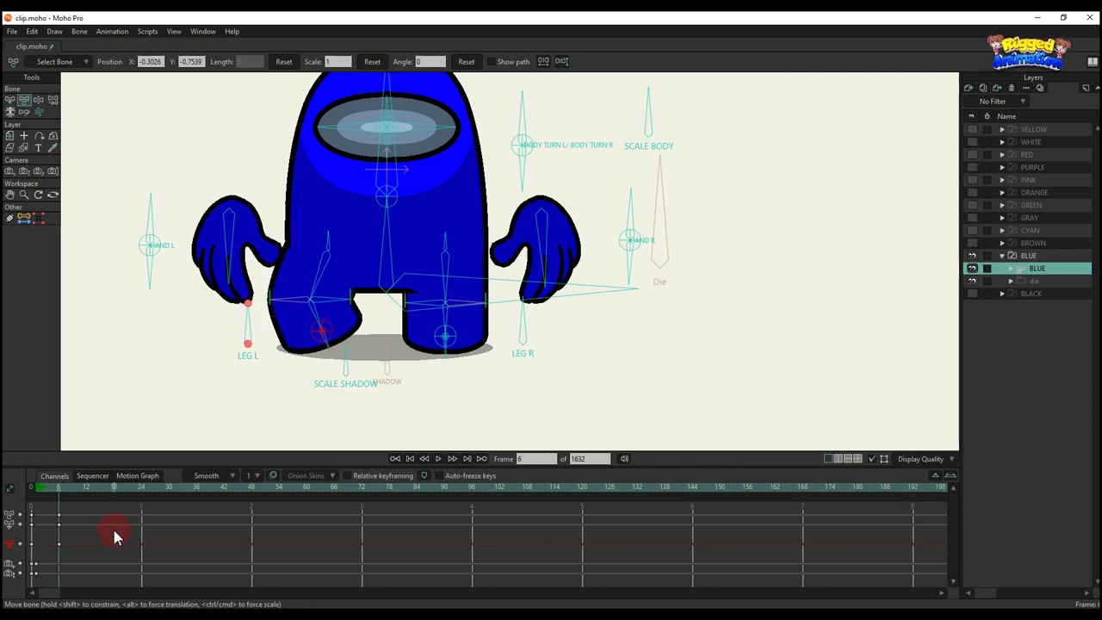
{"action": "left_click_drag", "start_coordinate": [87, 539], "coordinate": [17, 473]}
{"action": "key", "text": "BackSpace"}
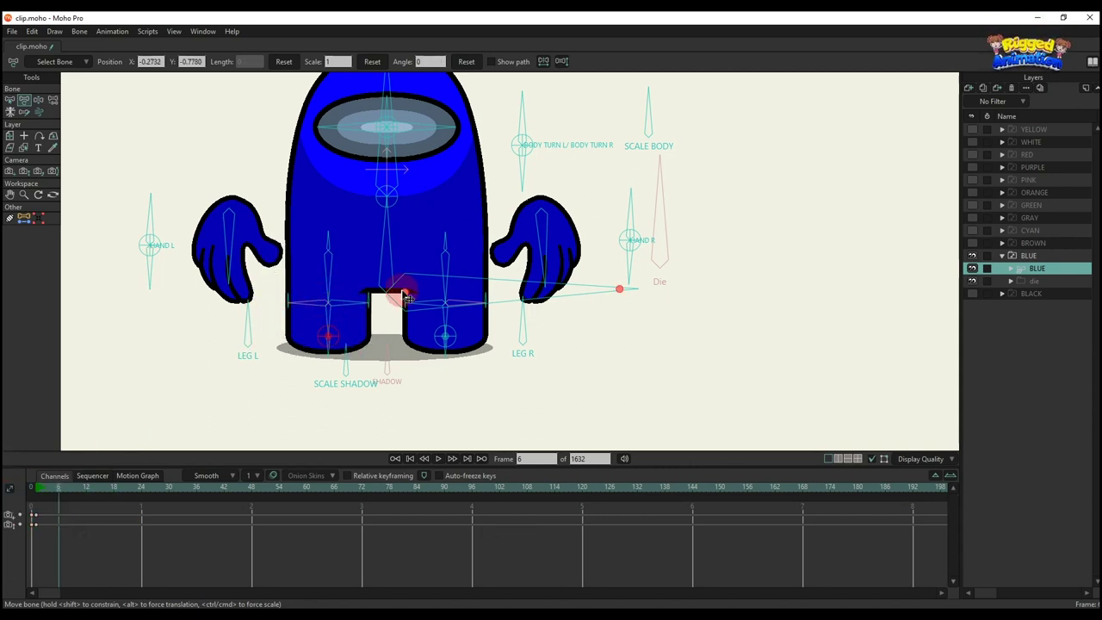
- Shift the hip root bone and flip the knee directions with the feet planted, and delete the pose keyframes
{"action": "mouse_move", "coordinate": [409, 297]}
{"action": "left_mouse_down"}
{"action": "mouse_move", "coordinate": [396, 307]}
{"action": "mouse_move", "coordinate": [469, 284]}
{"action": "mouse_move", "coordinate": [397, 325]}
{"action": "mouse_move", "coordinate": [400, 261]}
{"action": "mouse_move", "coordinate": [407, 305]}
{"action": "left_mouse_up"}
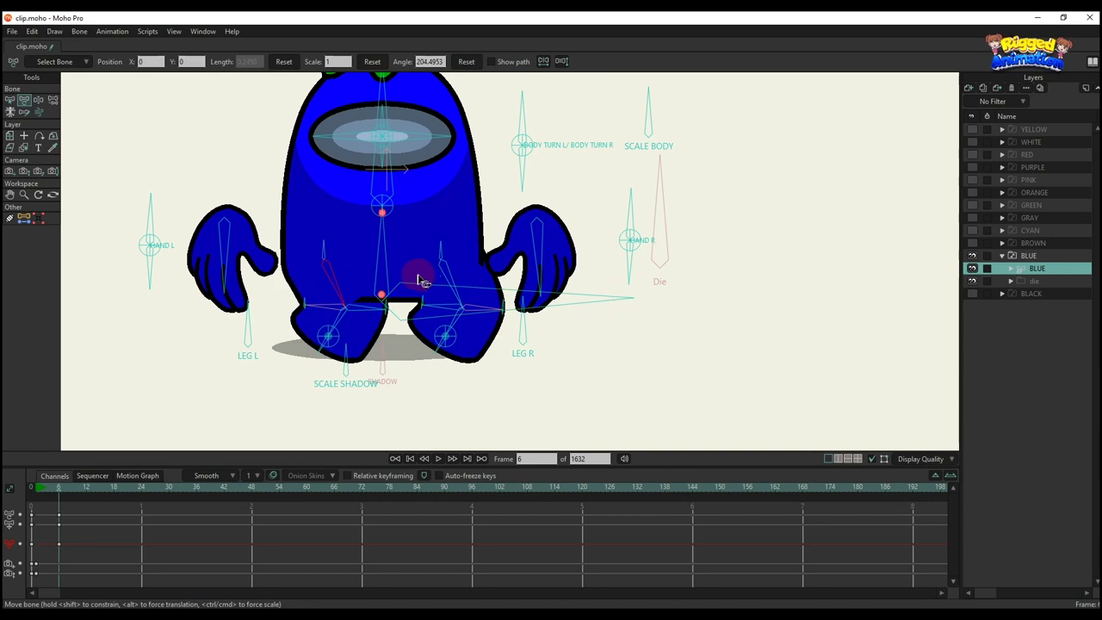
{"action": "scroll", "coordinate": [364, 306], "scroll_direction": "down", "scroll_amount": 2}
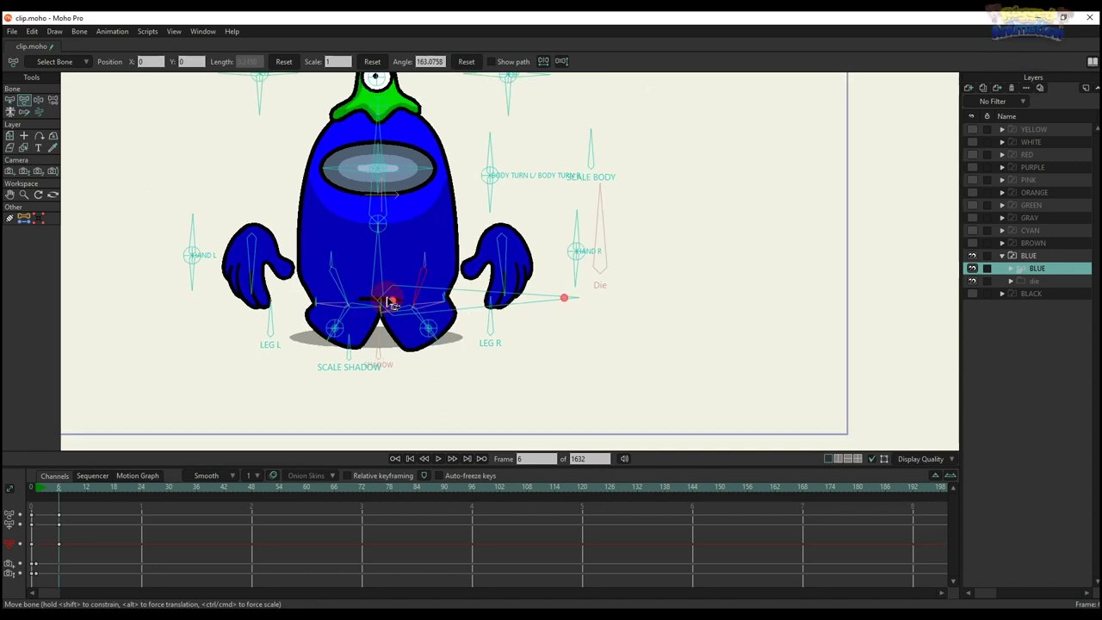
{"action": "left_click_drag", "start_coordinate": [390, 298], "coordinate": [413, 304]}
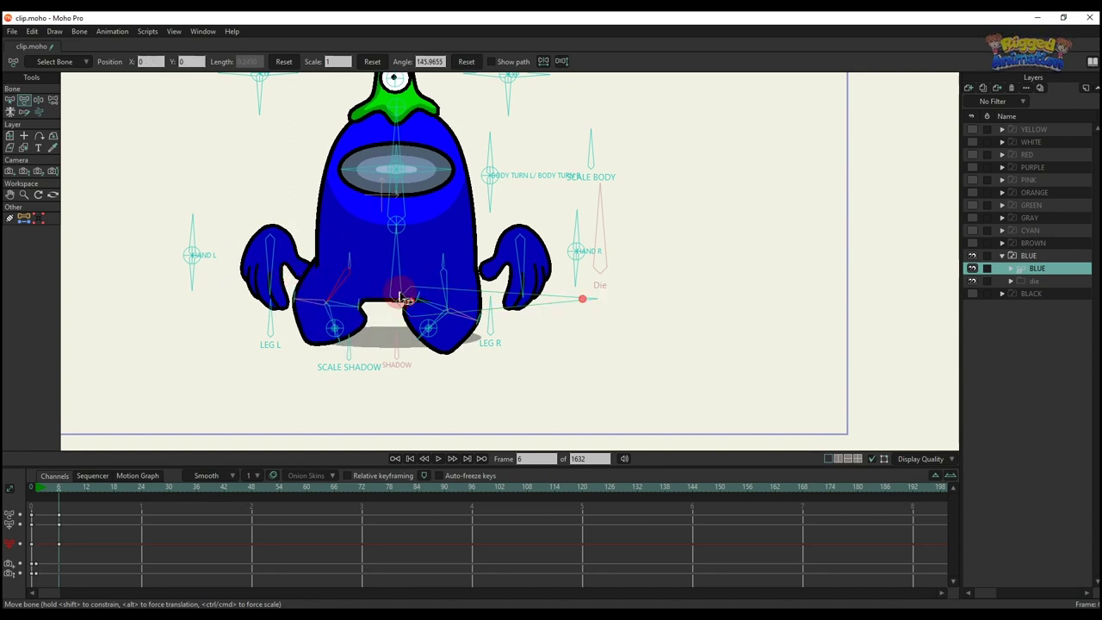
{"action": "left_click_drag", "start_coordinate": [413, 306], "coordinate": [579, 370]}
{"action": "key", "text": "BackSpace"}
- Rotate the upper BODY TURN bone to turn the character into a right-facing side view
{"action": "scroll", "coordinate": [499, 290], "scroll_direction": "down", "scroll_amount": 2}
{"action": "scroll", "coordinate": [579, 344], "scroll_direction": "up", "scroll_amount": 1}
{"action": "key", "text": "t"}
{"action": "left_click_drag", "start_coordinate": [583, 233], "coordinate": [487, 222]}
{"action": "scroll", "coordinate": [488, 303], "scroll_direction": "up", "scroll_amount": 2}
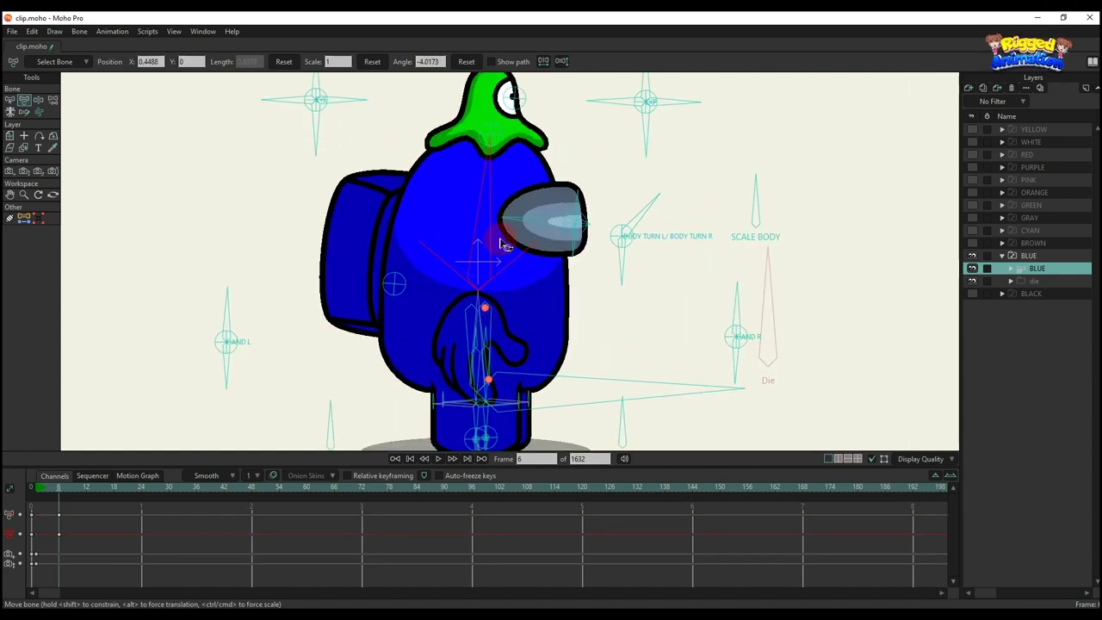
- Lean the side-view body forward at the hips and lift one foot up behind the character
{"action": "left_click_drag", "start_coordinate": [488, 289], "coordinate": [535, 317]}
{"action": "scroll", "coordinate": [507, 320], "scroll_direction": "up", "scroll_amount": 2}
{"action": "scroll", "coordinate": [552, 316], "scroll_direction": "down", "scroll_amount": 2}
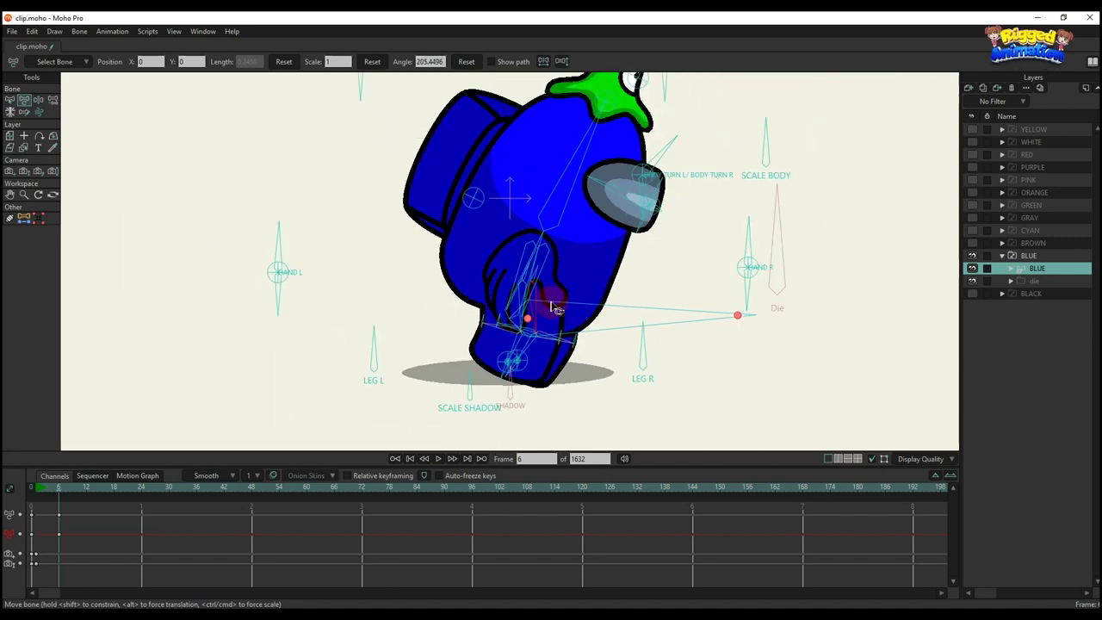
{"action": "left_click_drag", "start_coordinate": [503, 355], "coordinate": [406, 254]}
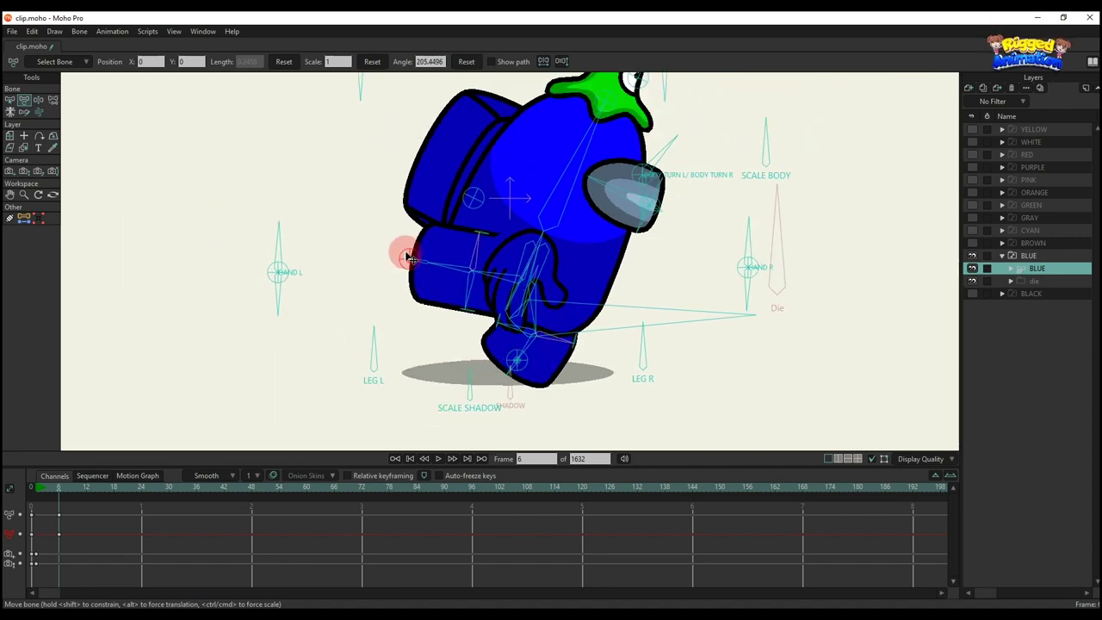
- Reach both hands forward in front of the side-view body and move the supporting foot forward
{"action": "left_click_drag", "start_coordinate": [519, 261], "coordinate": [641, 257]}
{"action": "left_click_drag", "start_coordinate": [568, 250], "coordinate": [655, 226]}
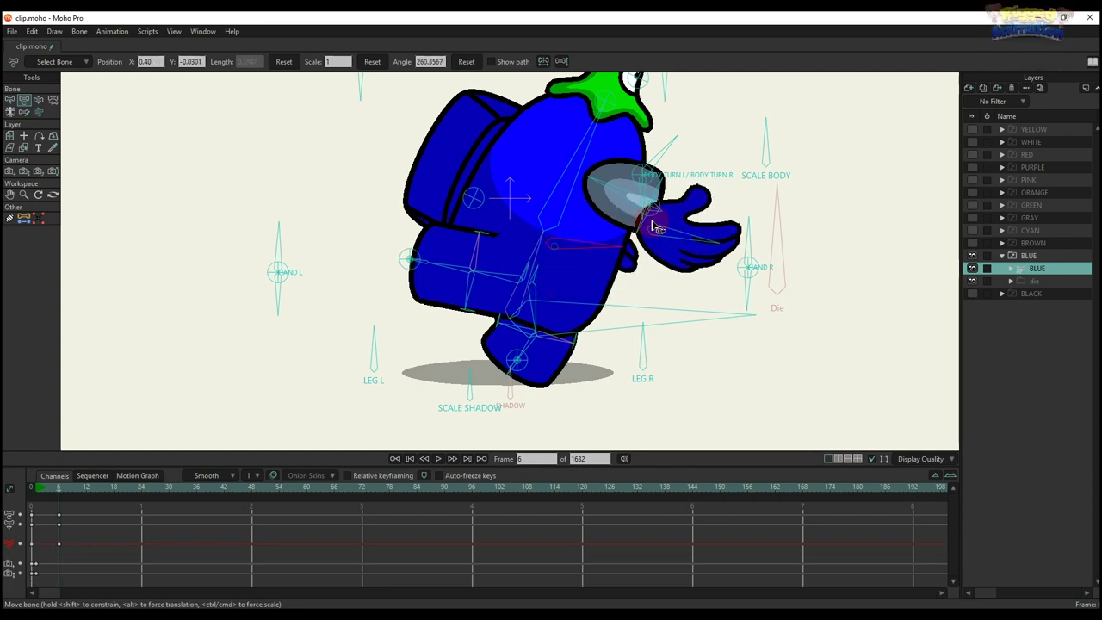
{"action": "left_click_drag", "start_coordinate": [517, 361], "coordinate": [600, 343]}
{"action": "scroll", "coordinate": [474, 317], "scroll_direction": "down", "scroll_amount": 2}
{"action": "left_click", "coordinate": [475, 318]}
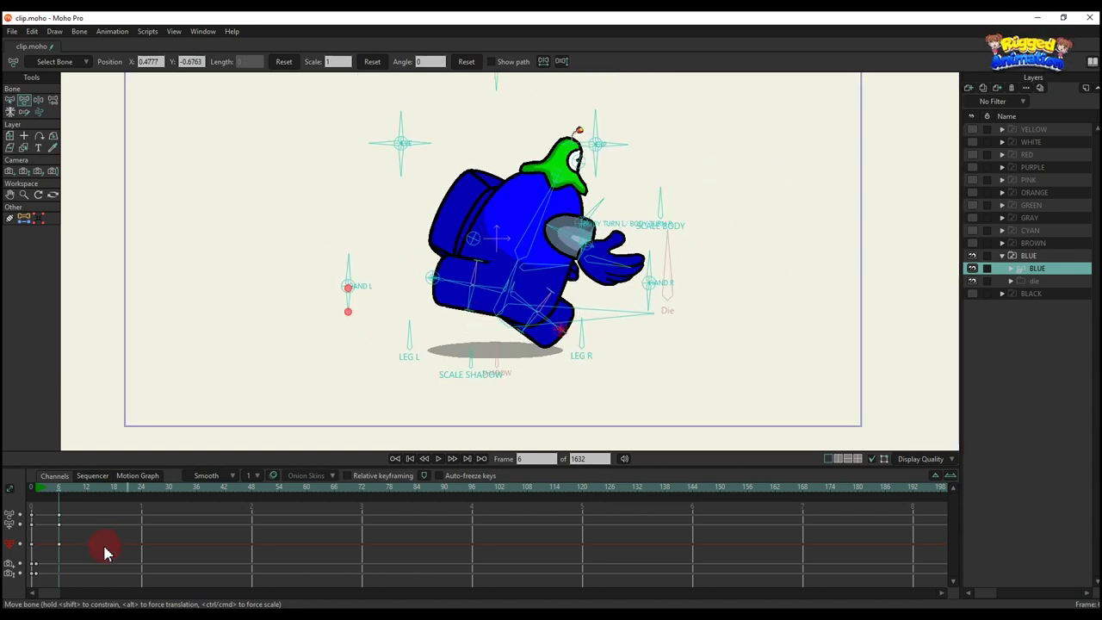
{"action": "scroll", "coordinate": [389, 299], "scroll_direction": "up", "scroll_amount": 2}
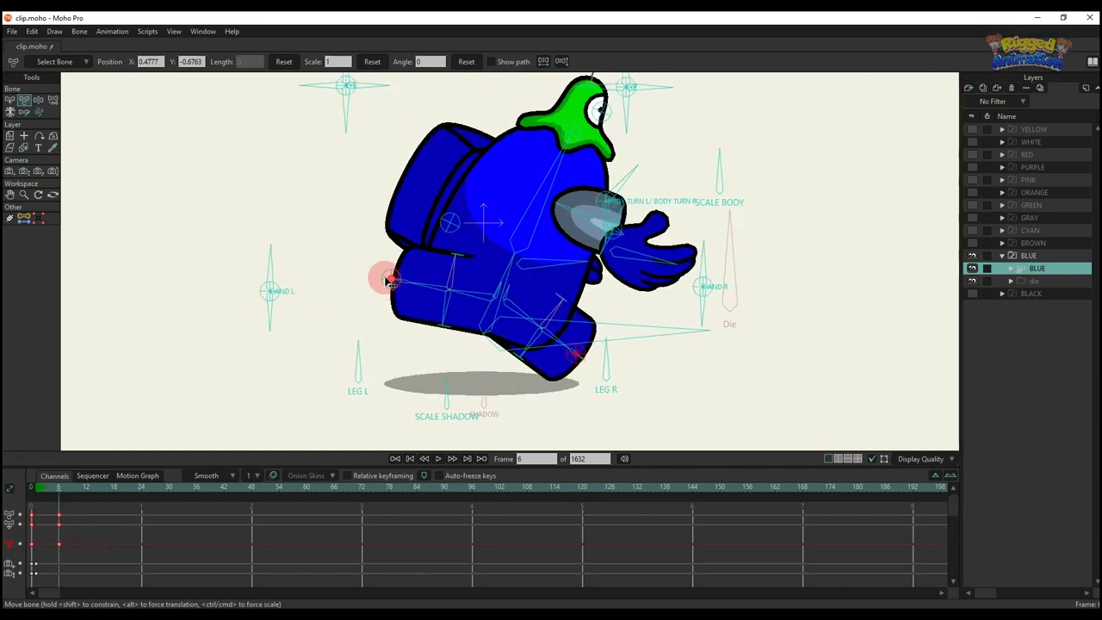
- Lower the raised rear foot under the leaning side-view body, and delete the pose keyframes
{"action": "left_click_drag", "start_coordinate": [389, 282], "coordinate": [448, 343]}
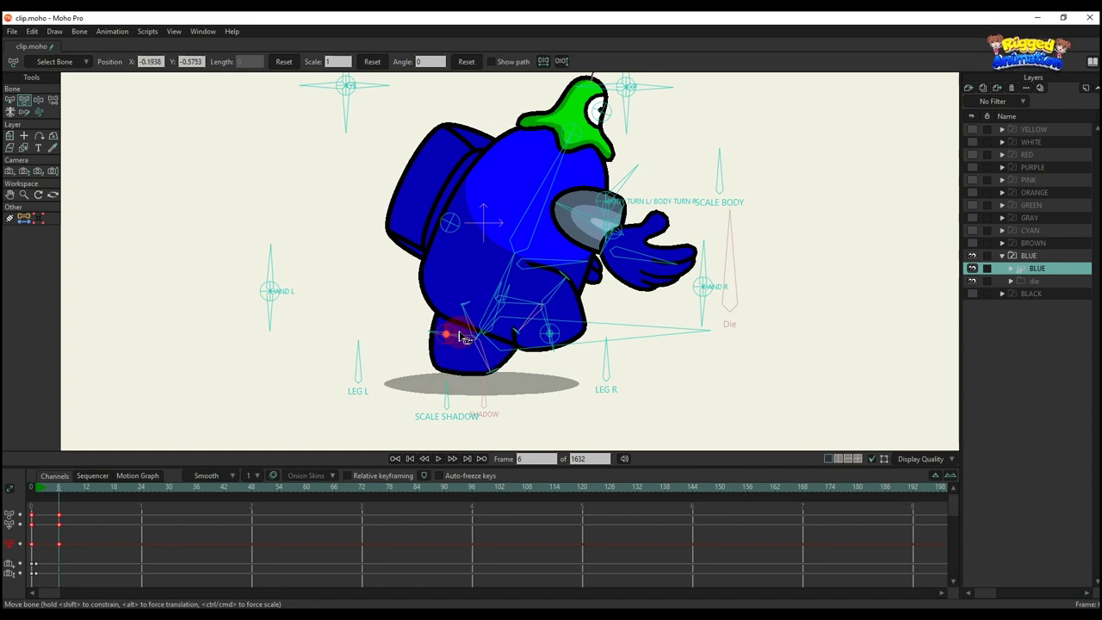
{"action": "scroll", "coordinate": [462, 337], "scroll_direction": "down", "scroll_amount": 3}
{"action": "key", "text": "BackSpace"}
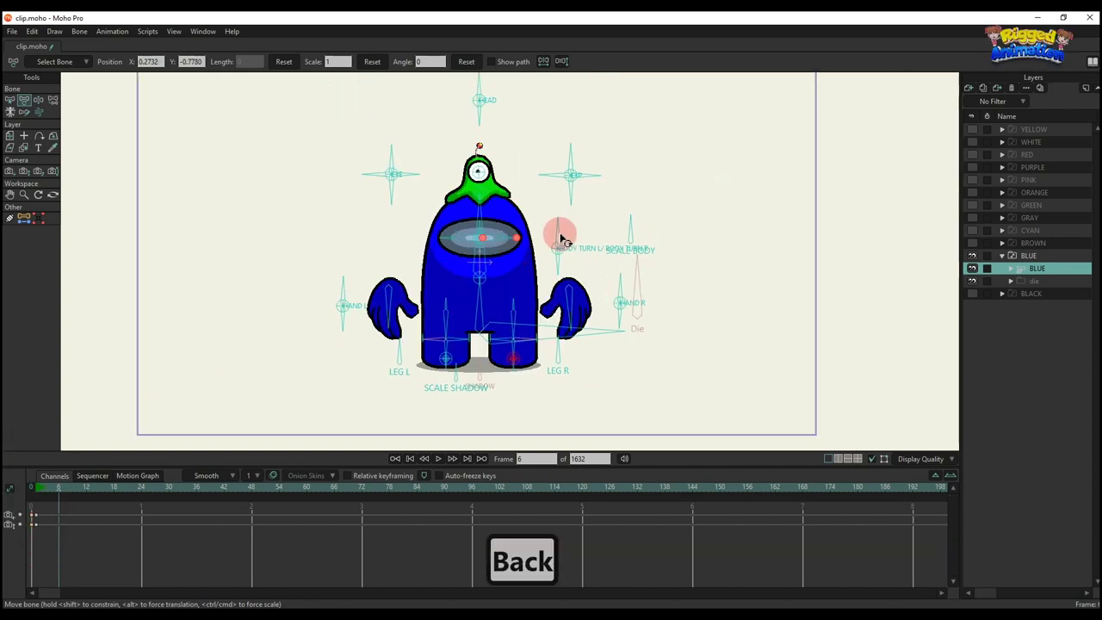
- Turn the body to the left-facing rear three-quarter view, rotate the HEAD bone, and delete the keyframes
{"action": "left_click_drag", "start_coordinate": [562, 240], "coordinate": [502, 262]}
{"action": "scroll", "coordinate": [471, 252], "scroll_direction": "up", "scroll_amount": 1}
{"action": "left_click_drag", "start_coordinate": [508, 120], "coordinate": [505, 146]}
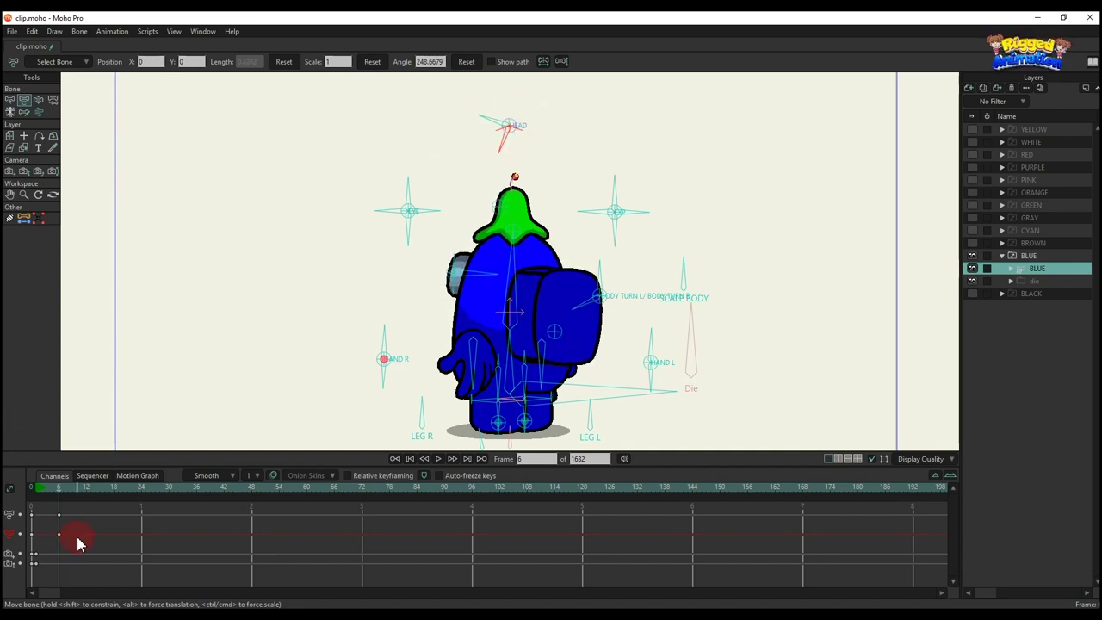
{"action": "left_click_drag", "start_coordinate": [78, 539], "coordinate": [10, 456]}
{"action": "key", "text": "BackSpace"}
- Pose the rear three-quarter view with striding legs and both hands rotated and spread out to either side
{"action": "left_click_drag", "start_coordinate": [606, 292], "coordinate": [540, 382]}
{"action": "left_click_drag", "start_coordinate": [633, 372], "coordinate": [458, 381]}
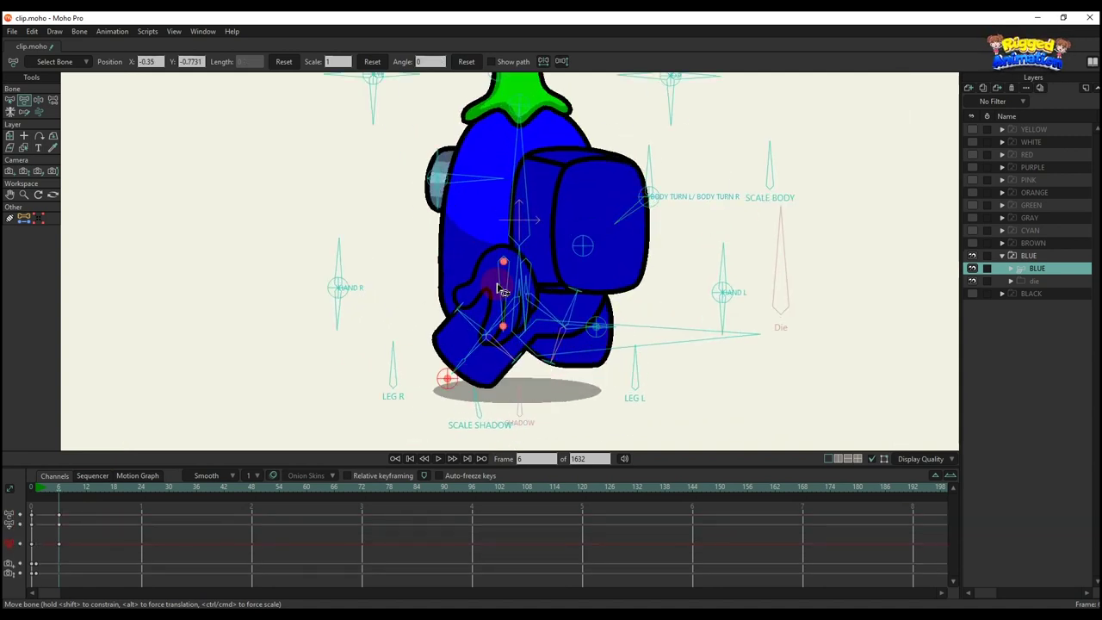
{"action": "left_click_drag", "start_coordinate": [497, 288], "coordinate": [408, 213]}
{"action": "left_click_drag", "start_coordinate": [499, 258], "coordinate": [401, 218]}
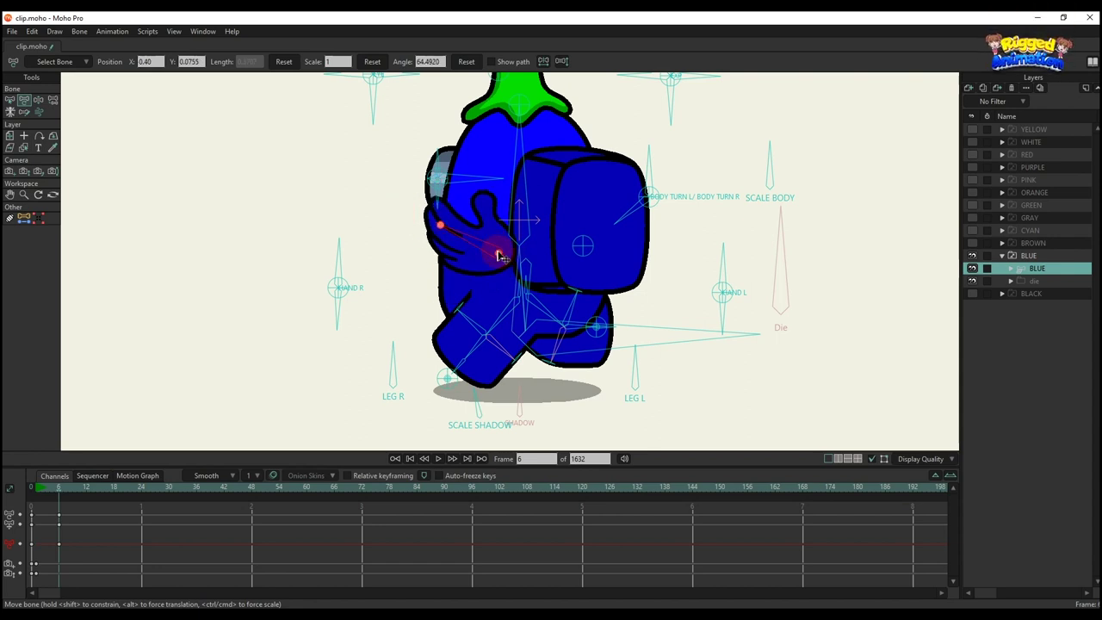
{"action": "left_click_drag", "start_coordinate": [500, 256], "coordinate": [369, 215]}
{"action": "left_click", "coordinate": [534, 274]}
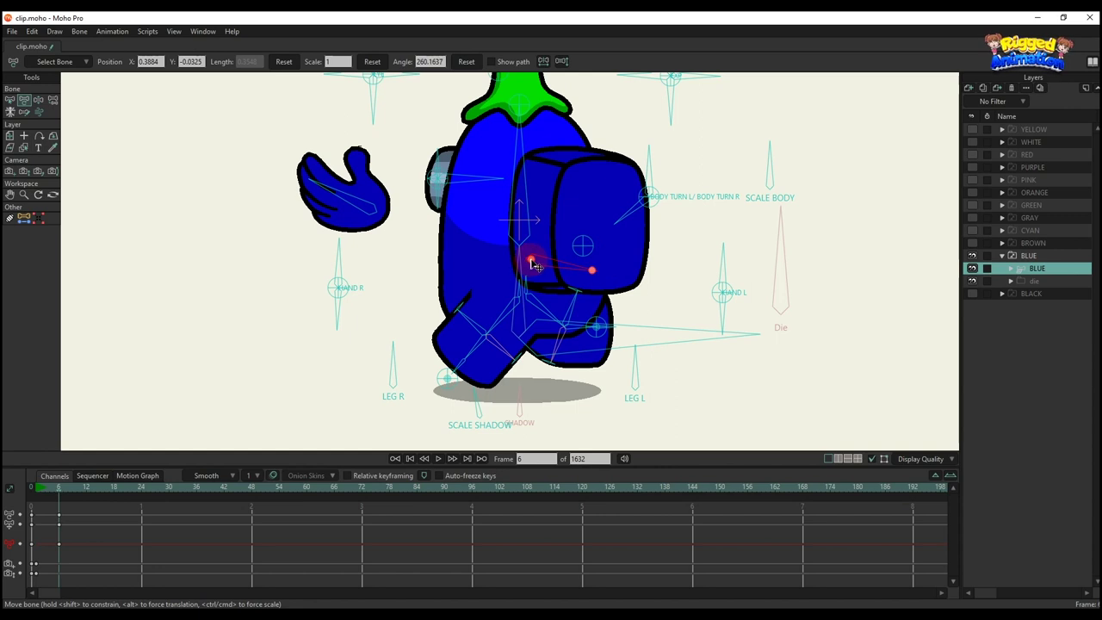
{"action": "left_click_drag", "start_coordinate": [536, 266], "coordinate": [634, 264]}
- Raise the right foot and bend the left leg in the rear three-quarter view, and delete the pose keyframes
{"action": "left_click_drag", "start_coordinate": [448, 383], "coordinate": [410, 319]}
{"action": "left_click_drag", "start_coordinate": [660, 379], "coordinate": [556, 402]}
{"action": "left_click_drag", "start_coordinate": [606, 327], "coordinate": [578, 352]}
{"action": "left_click_drag", "start_coordinate": [114, 549], "coordinate": [8, 464]}
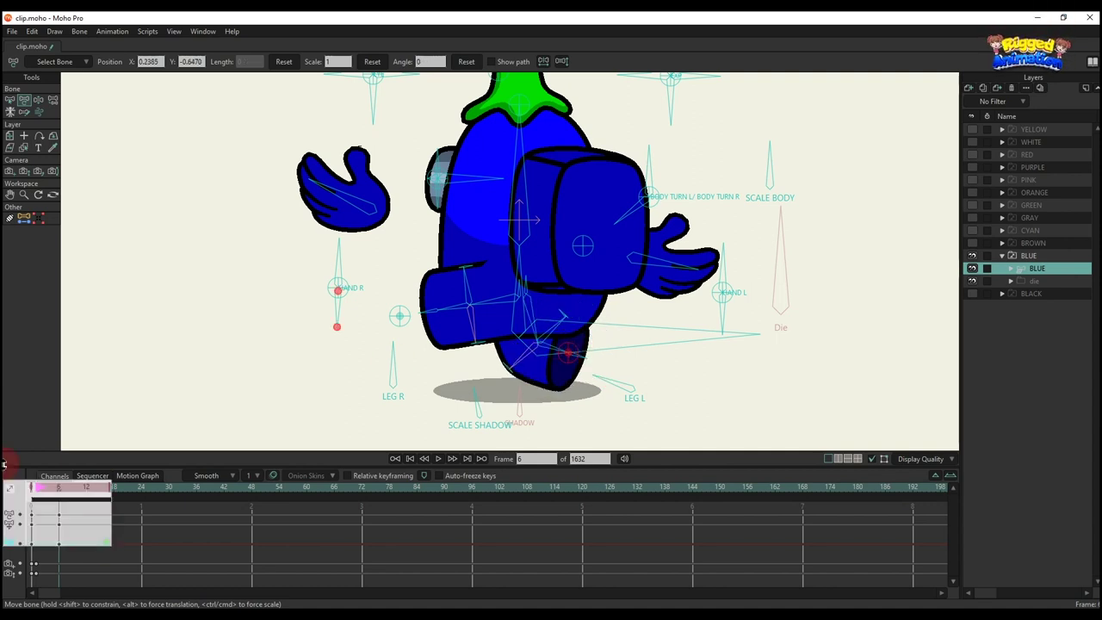
{"action": "key", "text": "BackSpace"}
- Turn the body to the full back view and lean the torso sideways at the hips to test the legs
{"action": "scroll", "coordinate": [379, 323], "scroll_direction": "down", "scroll_amount": 4}
{"action": "left_click_drag", "start_coordinate": [531, 231], "coordinate": [471, 286]}
{"action": "scroll", "coordinate": [482, 278], "scroll_direction": "up", "scroll_amount": 2}
{"action": "left_click", "coordinate": [484, 279]}
{"action": "scroll", "coordinate": [478, 261], "scroll_direction": "down", "scroll_amount": 3}
{"action": "scroll", "coordinate": [488, 301], "scroll_direction": "up", "scroll_amount": 2}
{"action": "scroll", "coordinate": [493, 304], "scroll_direction": "up", "scroll_amount": 2}
{"action": "left_click_drag", "start_coordinate": [441, 325], "coordinate": [372, 321]}
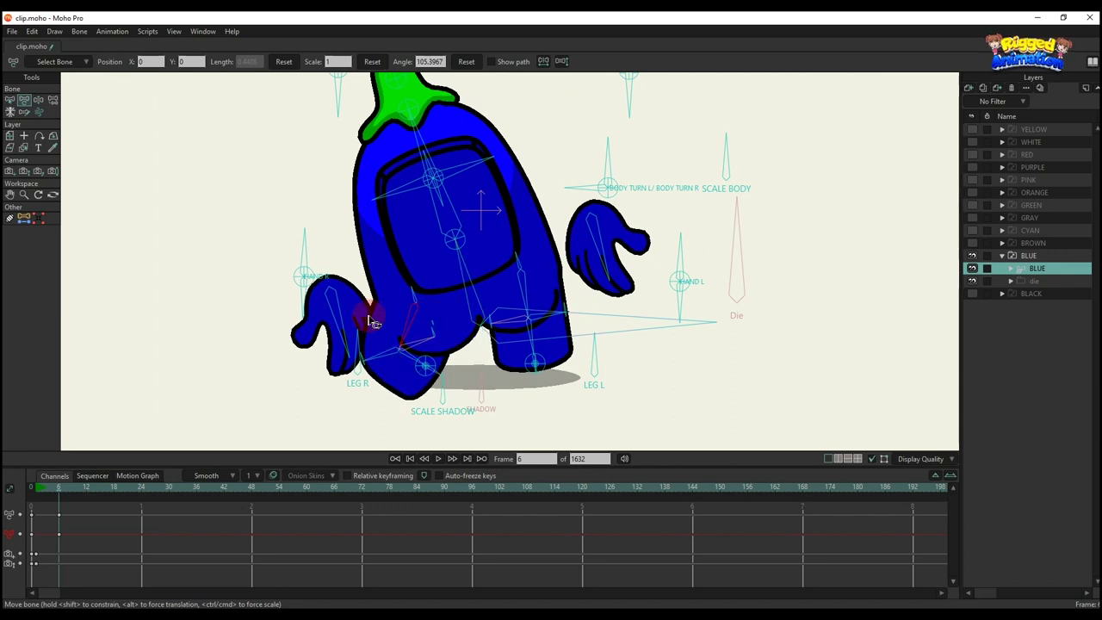
{"action": "mouse_move", "coordinate": [487, 296]}
{"action": "left_mouse_down"}
{"action": "mouse_move", "coordinate": [509, 291]}
{"action": "mouse_move", "coordinate": [566, 315]}
{"action": "mouse_move", "coordinate": [467, 285]}
{"action": "mouse_move", "coordinate": [508, 288]}
{"action": "mouse_move", "coordinate": [485, 287]}
{"action": "left_mouse_up"}
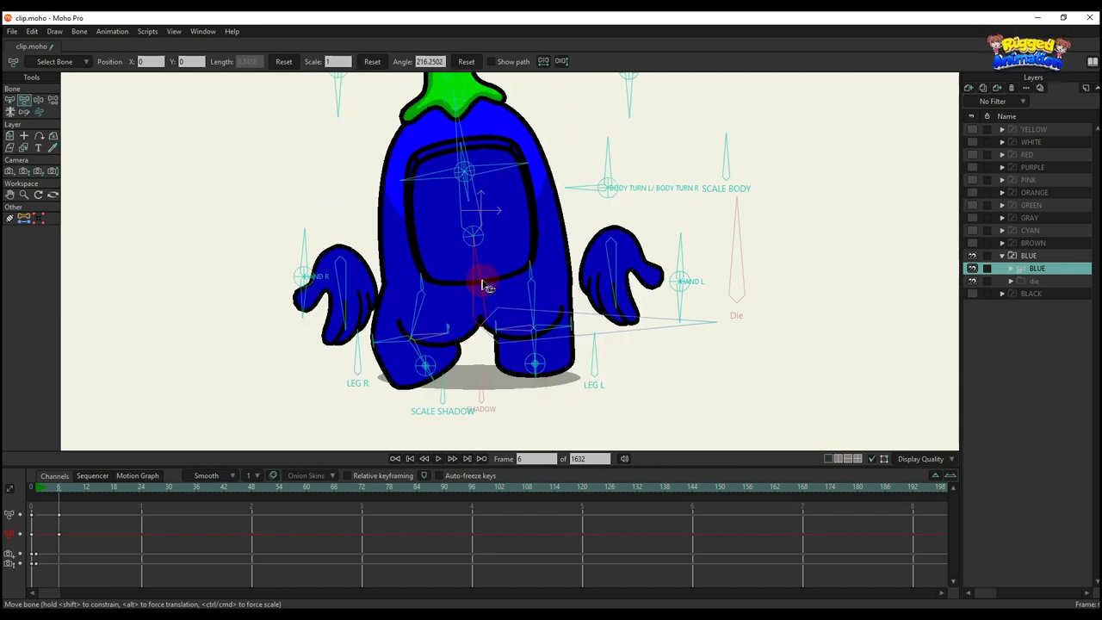
- Step the right foot outward with LEG R rotated, lean the torso over it, and delete the pose keyframes
{"action": "left_click_drag", "start_coordinate": [396, 368], "coordinate": [438, 370]}
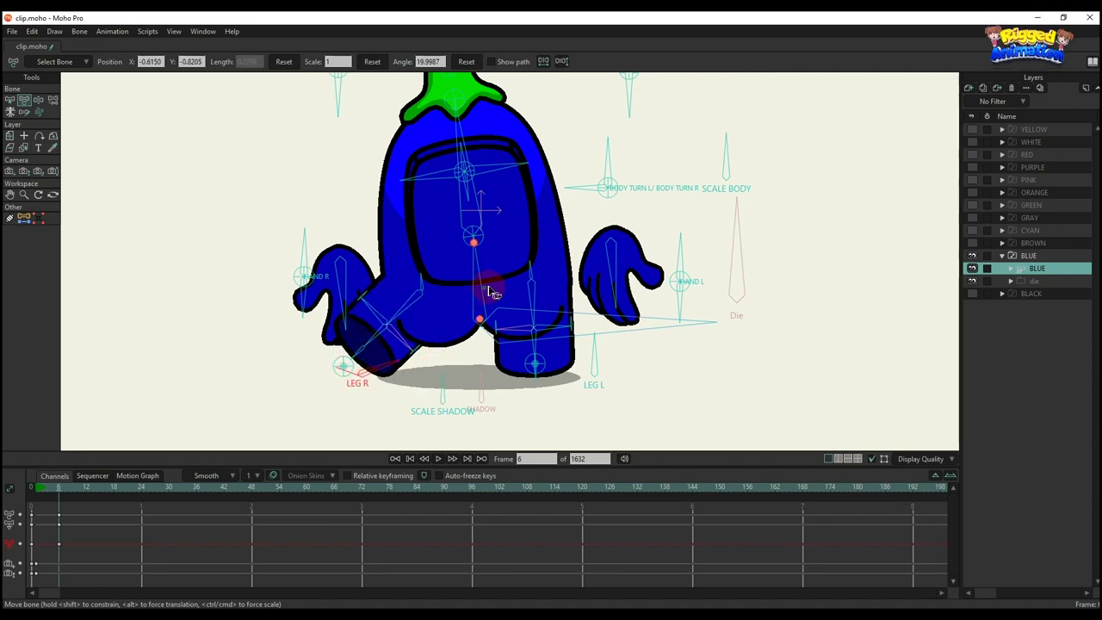
{"action": "mouse_move", "coordinate": [490, 293]}
{"action": "left_mouse_down"}
{"action": "mouse_move", "coordinate": [502, 293]}
{"action": "mouse_move", "coordinate": [460, 281]}
{"action": "mouse_move", "coordinate": [472, 282]}
{"action": "left_mouse_up"}
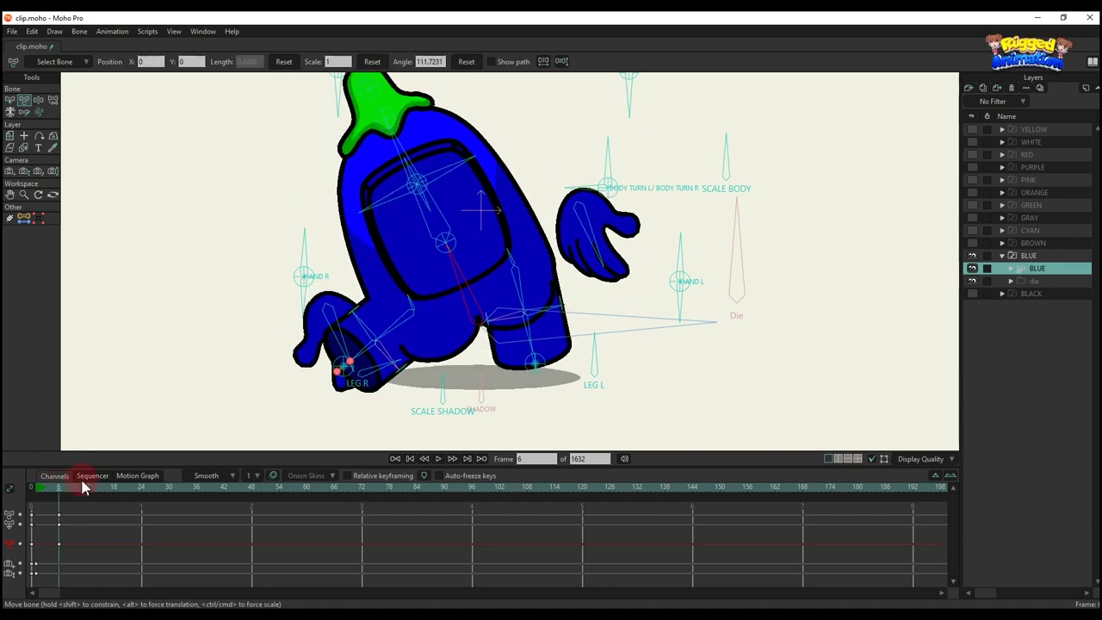
{"action": "left_click", "coordinate": [420, 340]}
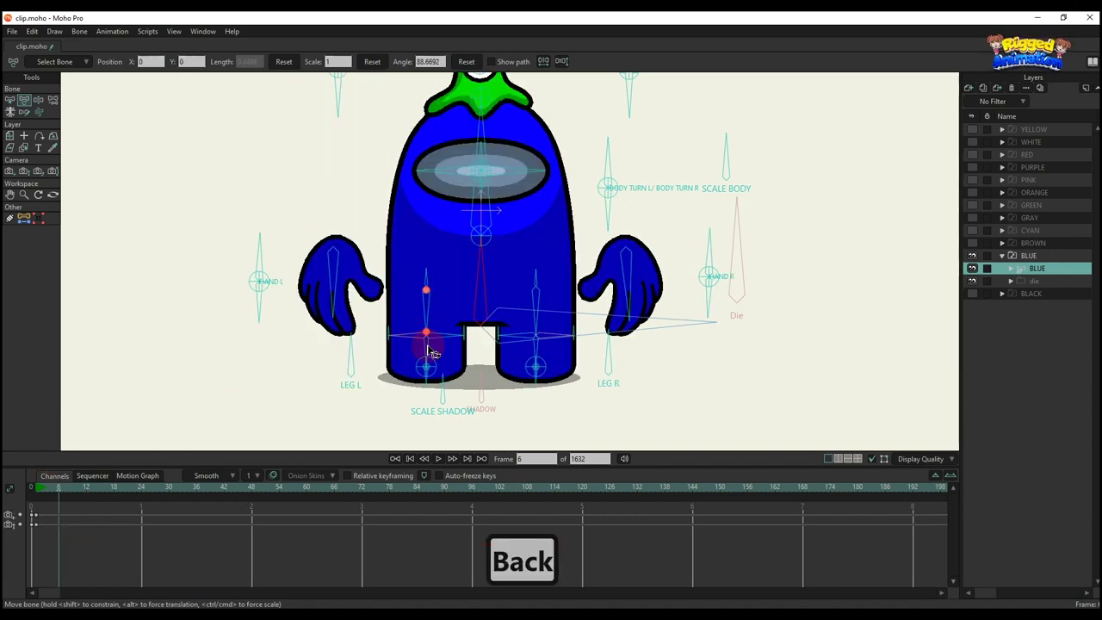
- Raise the left foot in the front view and turn the body to the full back view
{"action": "left_click_drag", "start_coordinate": [433, 353], "coordinate": [402, 336]}
{"action": "left_click", "coordinate": [607, 267]}
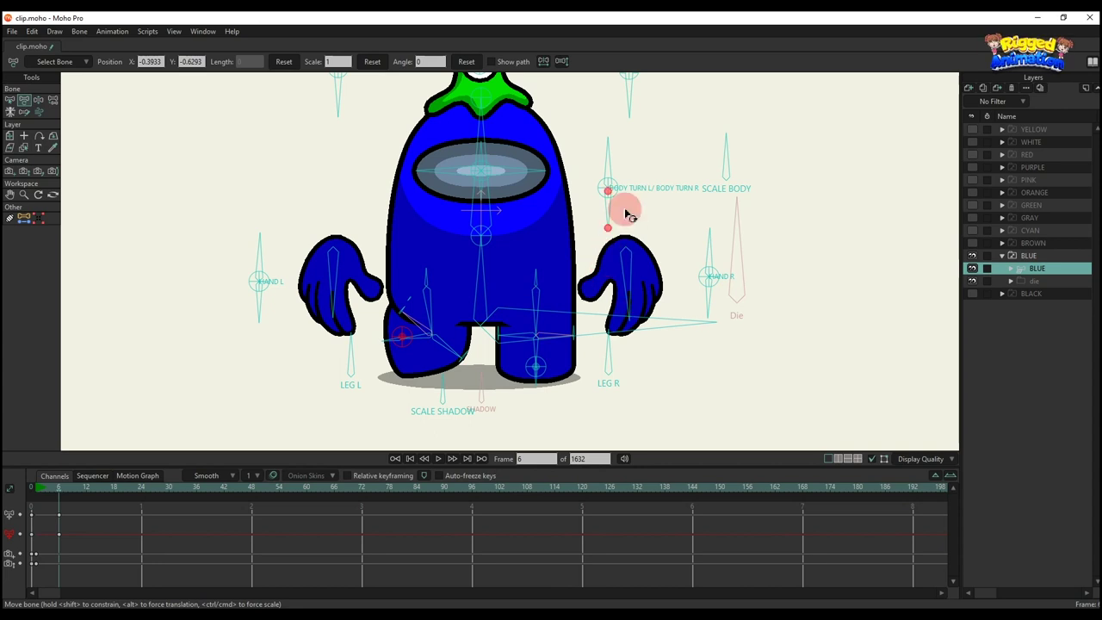
{"action": "left_click_drag", "start_coordinate": [605, 213], "coordinate": [463, 303]}
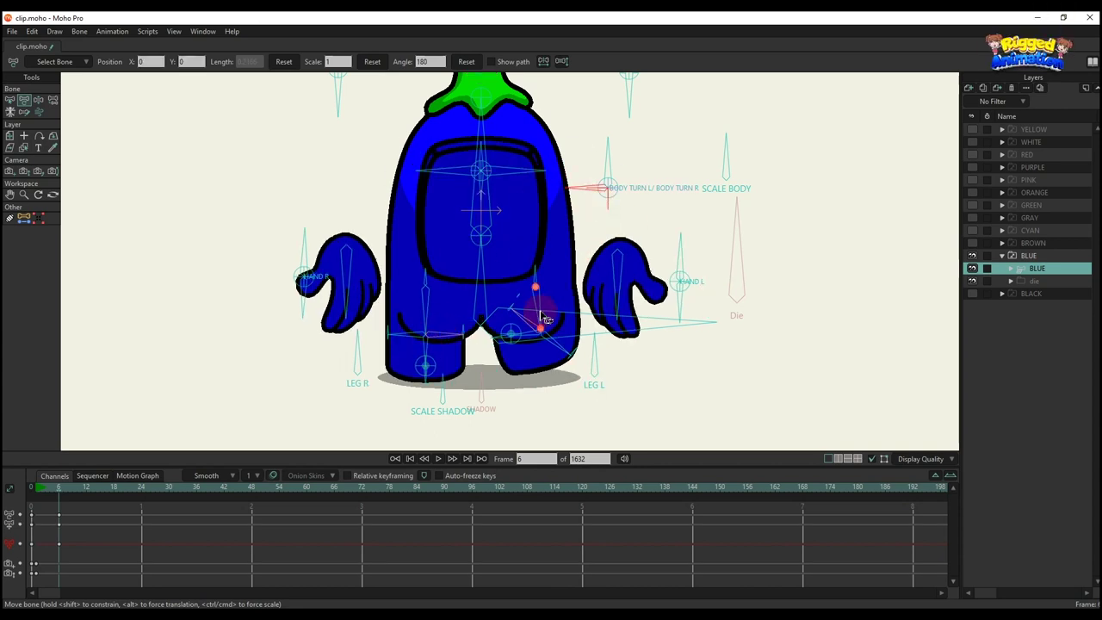
- Stretch the left foot up and out to the side in the back view and lean the torso sideways
{"action": "left_click_drag", "start_coordinate": [521, 345], "coordinate": [629, 279]}
{"action": "left_click_drag", "start_coordinate": [591, 342], "coordinate": [629, 335]}
{"action": "left_click_drag", "start_coordinate": [487, 295], "coordinate": [370, 314]}
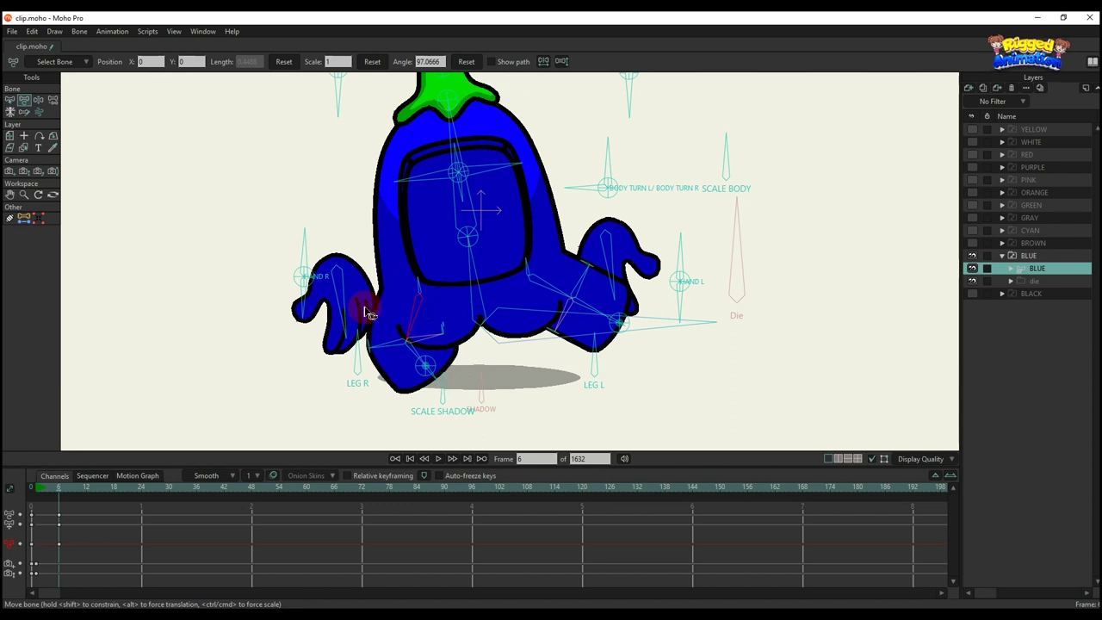
{"action": "mouse_move", "coordinate": [485, 285]}
{"action": "left_mouse_down"}
{"action": "mouse_move", "coordinate": [472, 281]}
{"action": "mouse_move", "coordinate": [496, 277]}
{"action": "left_mouse_up"}
- Rotate the SCALE SHADOW bone to 60 degrees to widen the shadow, and delete the pose keyframes
{"action": "left_click", "coordinate": [388, 370]}
{"action": "left_click_drag", "start_coordinate": [447, 392], "coordinate": [541, 352]}
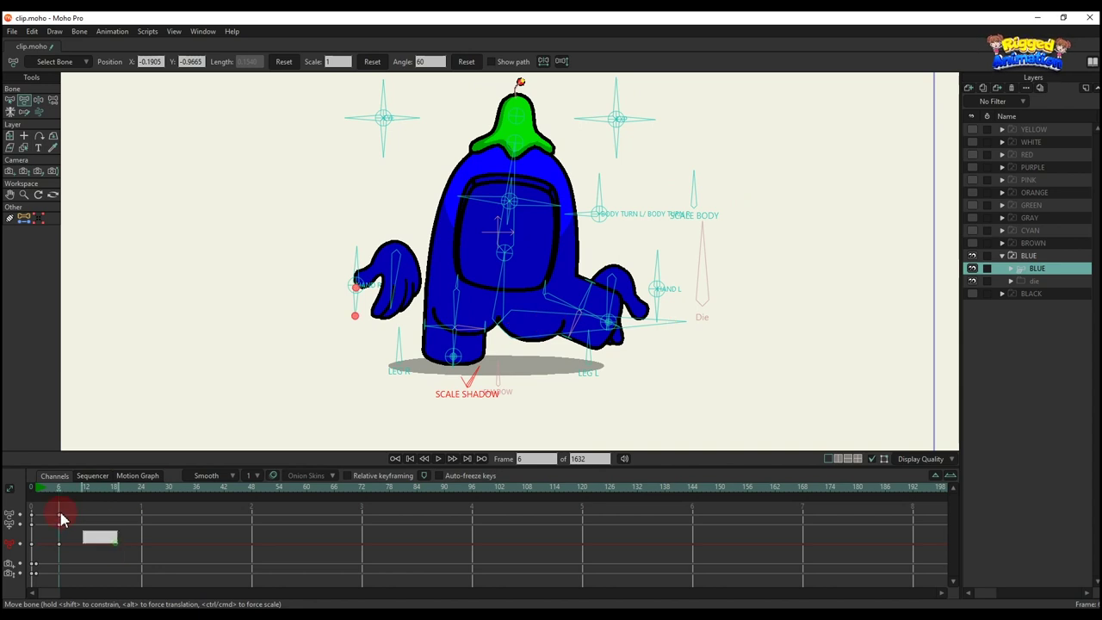
{"action": "left_click_drag", "start_coordinate": [62, 519], "coordinate": [53, 510]}
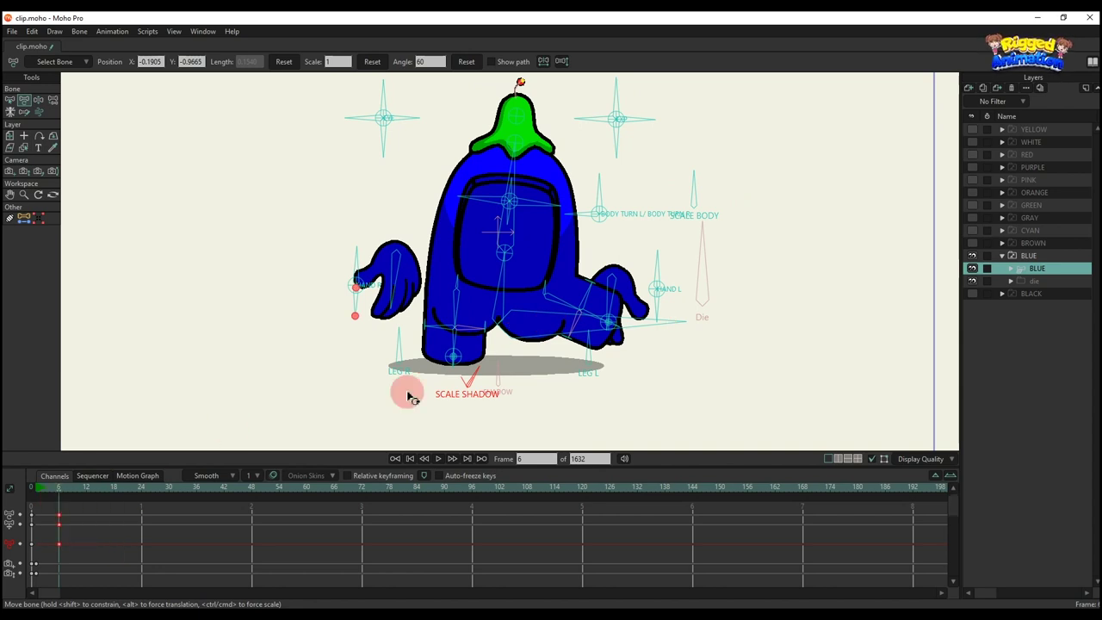
{"action": "key", "text": "BackSpace"}
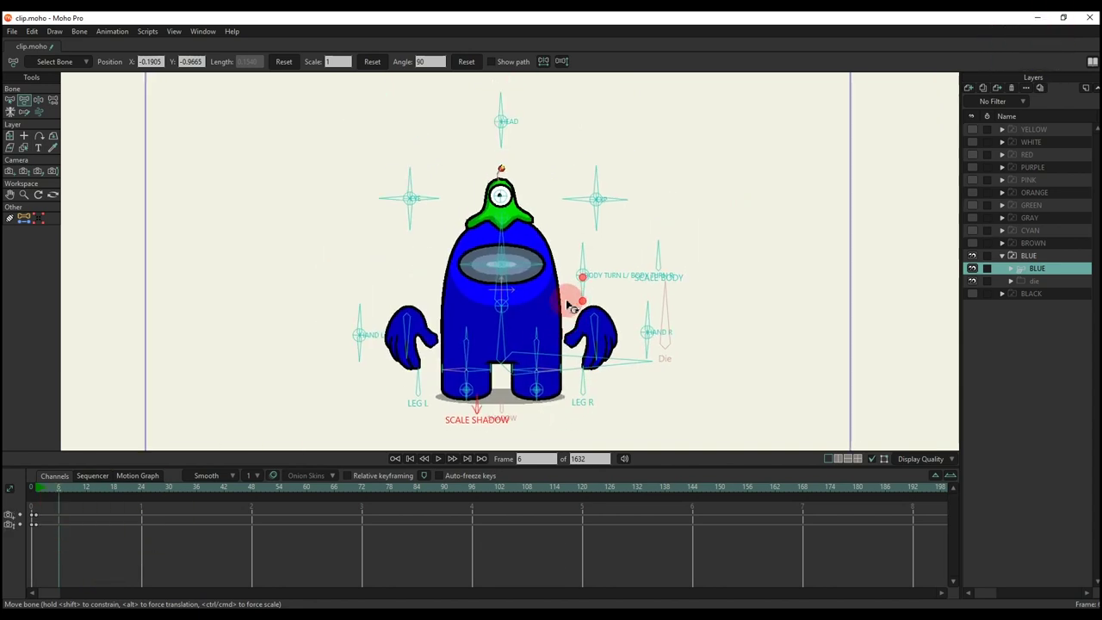
- Open the rig's action list, insert the WALK FRONT action at frame 6, and play it back
{"action": "key", "text": "ctrl+k"}
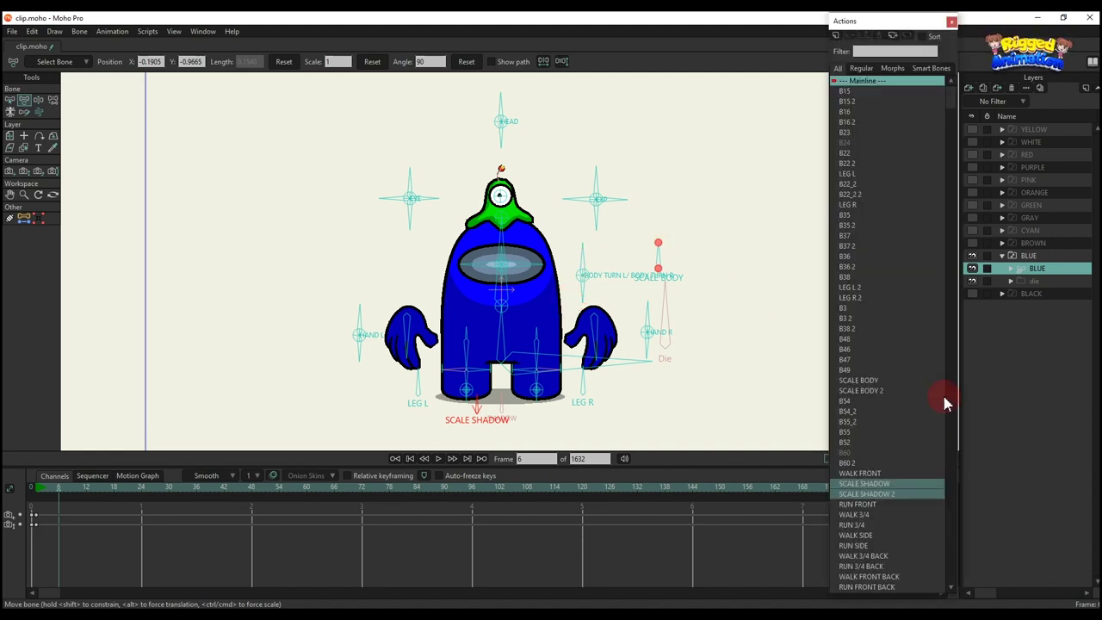
{"action": "scroll", "coordinate": [865, 504], "scroll_direction": "down", "scroll_amount": 1}
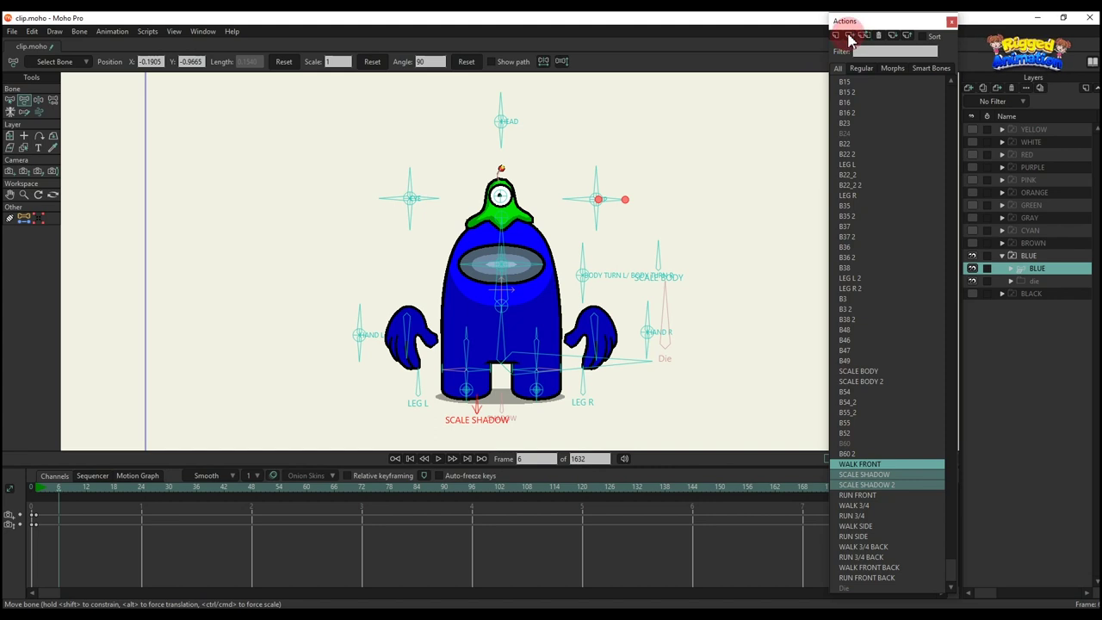
{"action": "left_click", "coordinate": [849, 37]}
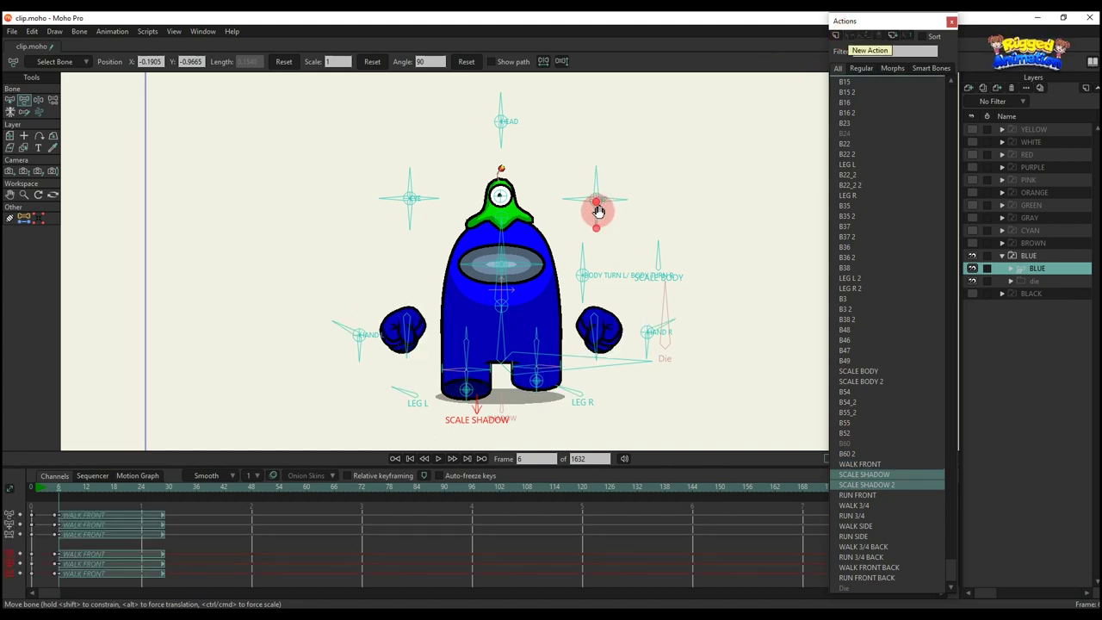
{"action": "key", "text": "space"}
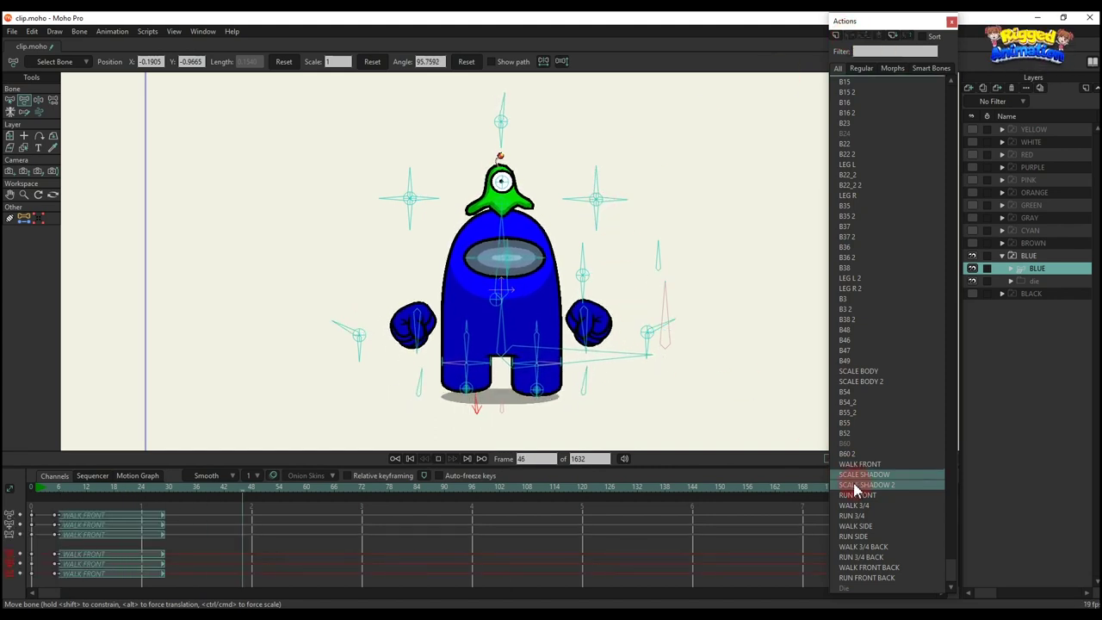
{"action": "key", "text": "space"}
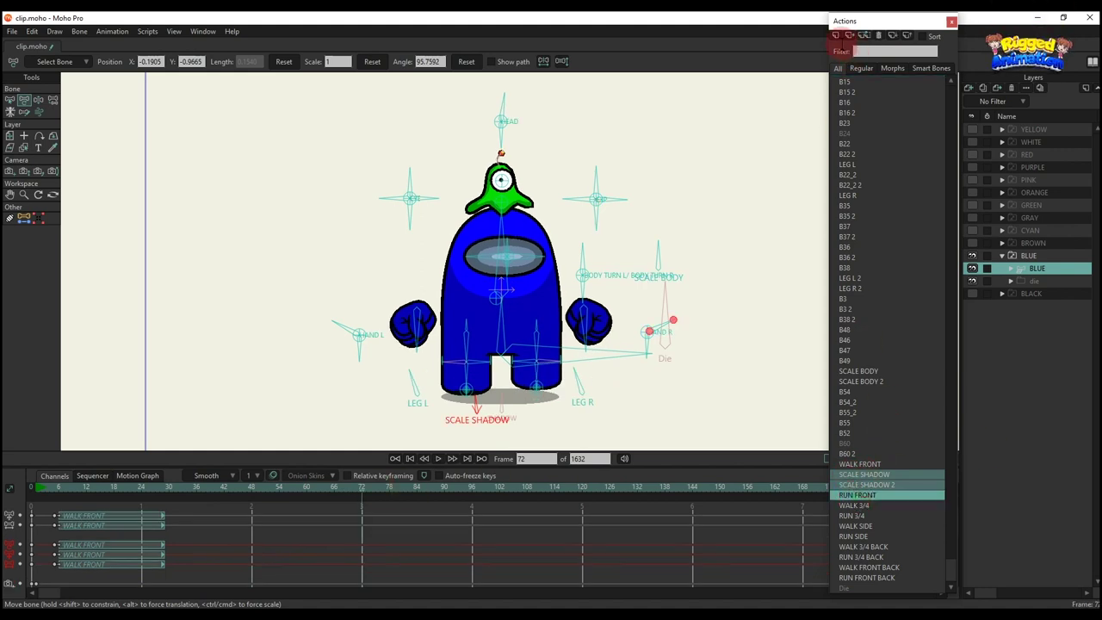
- Insert the RUN FRONT action at frame 72 and WALK 3/4 at frame 120, playing each one back
{"action": "left_click", "coordinate": [851, 38]}
{"action": "key", "text": "space"}
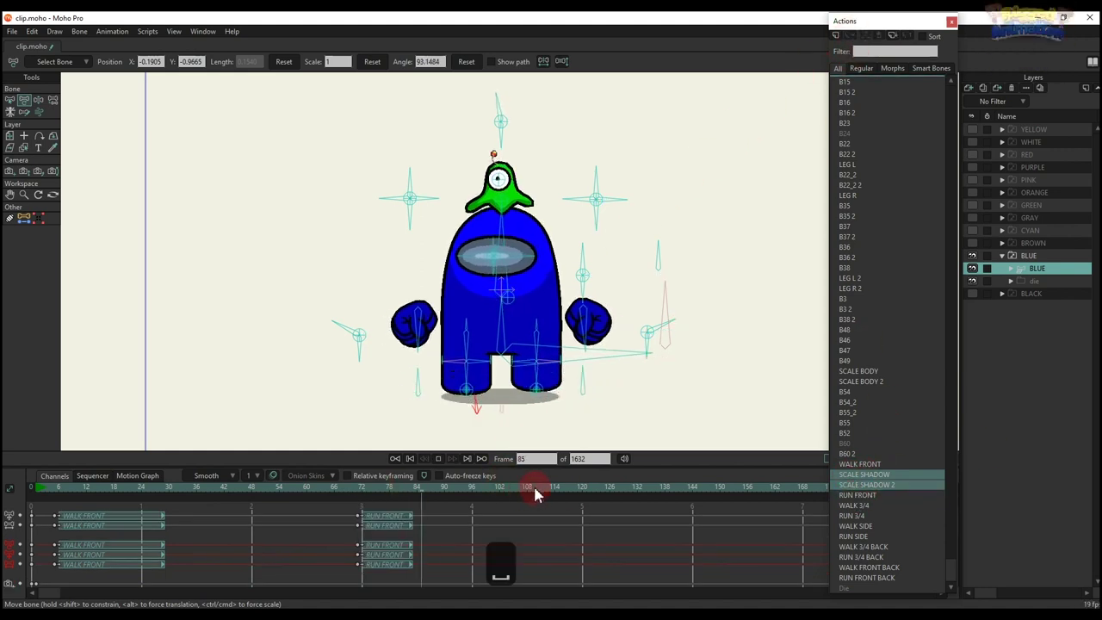
{"action": "key", "text": "space"}
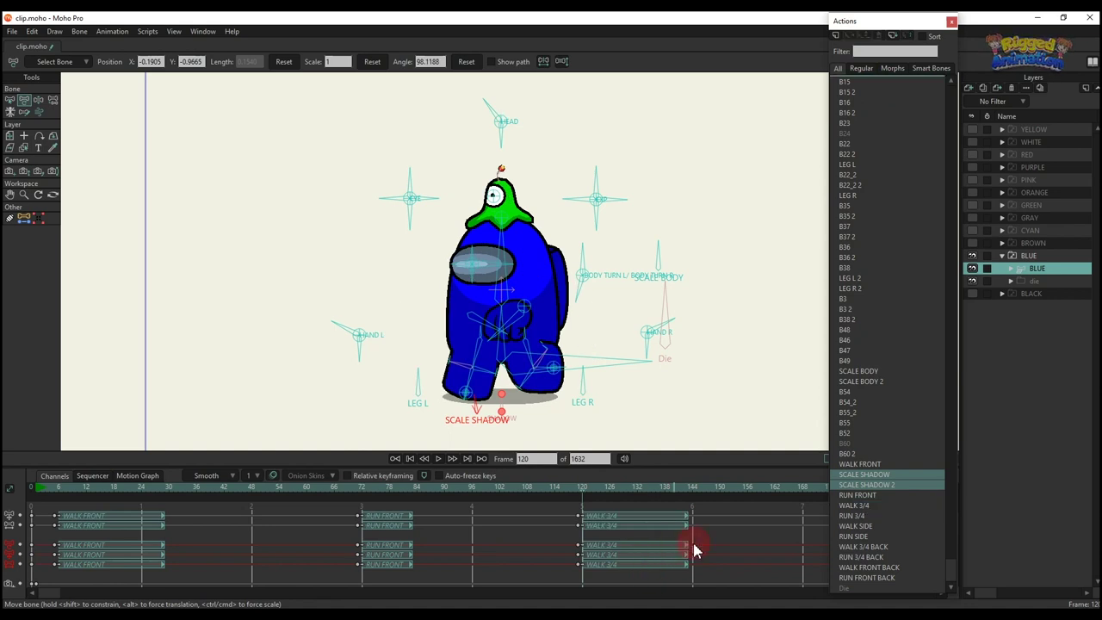
{"action": "left_click_drag", "start_coordinate": [742, 536], "coordinate": [497, 512]}
{"action": "key", "text": "space"}
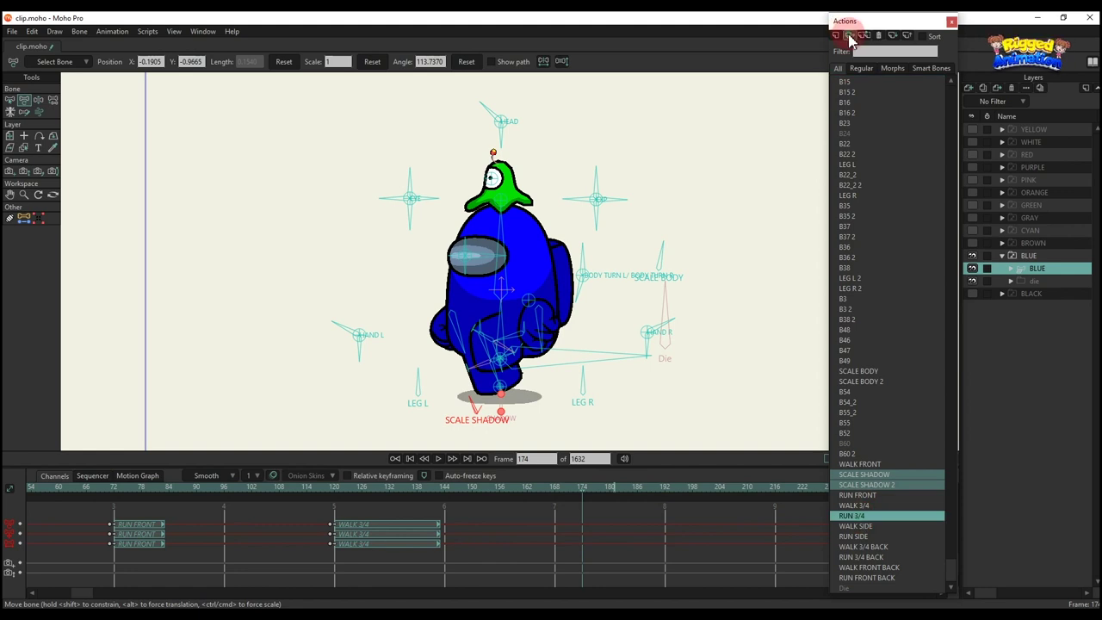
- Insert the RUN 3/4 action at frame 174 and WALK SIDE at frame 222, playing each one back
{"action": "left_click", "coordinate": [850, 40]}
{"action": "left_click", "coordinate": [739, 526]}
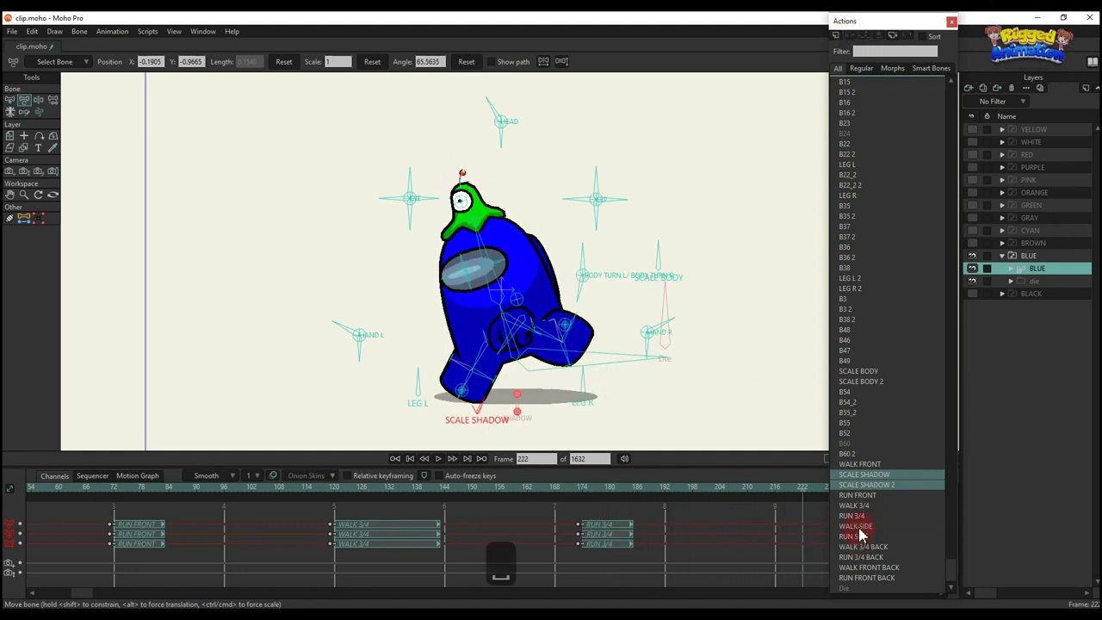
{"action": "left_click", "coordinate": [856, 527]}
{"action": "left_click", "coordinate": [779, 524]}
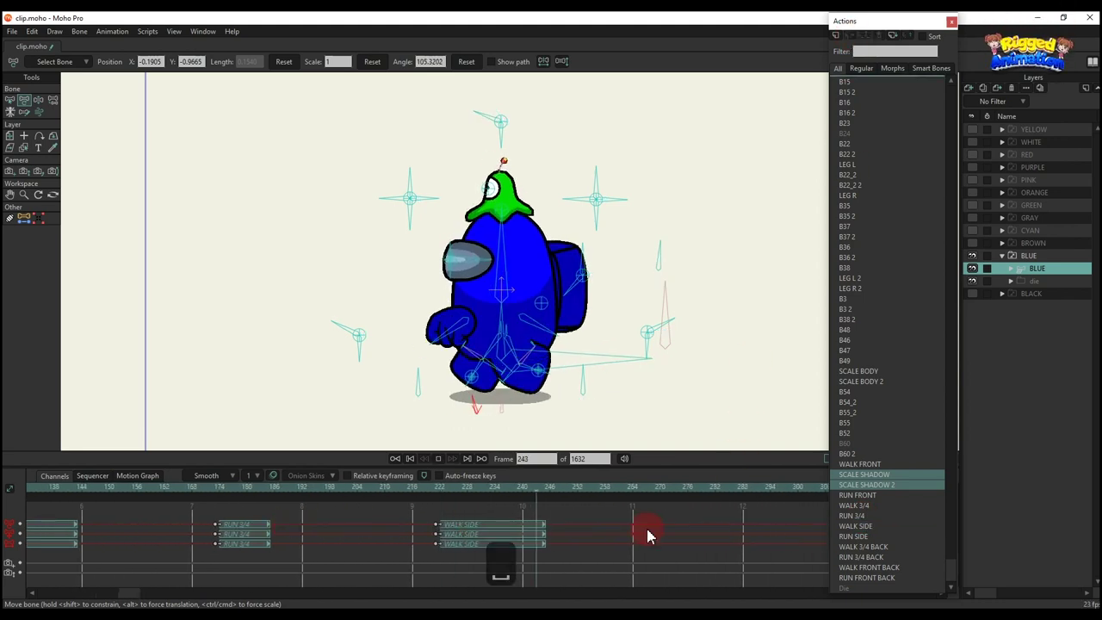
{"action": "key", "text": "space"}
- Insert the RUN SIDE action at frame 302 and play it back, and insert WALK 3/4 BACK at frame 362
{"action": "left_click", "coordinate": [854, 516]}
{"action": "left_click", "coordinate": [858, 536]}
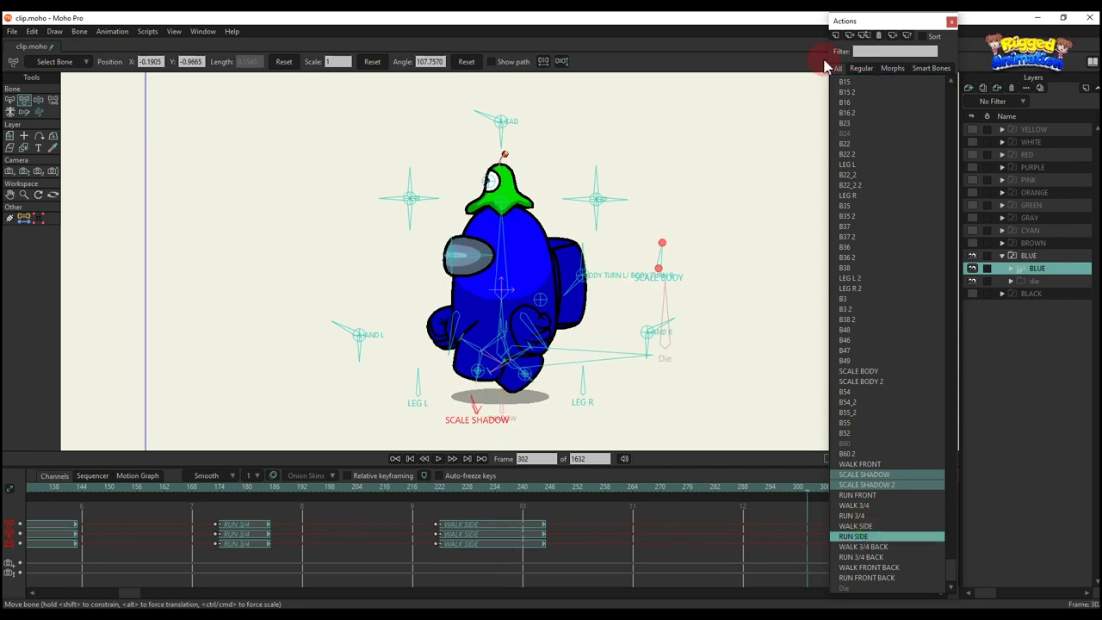
{"action": "left_click_drag", "start_coordinate": [616, 551], "coordinate": [248, 505]}
{"action": "key", "text": "space"}
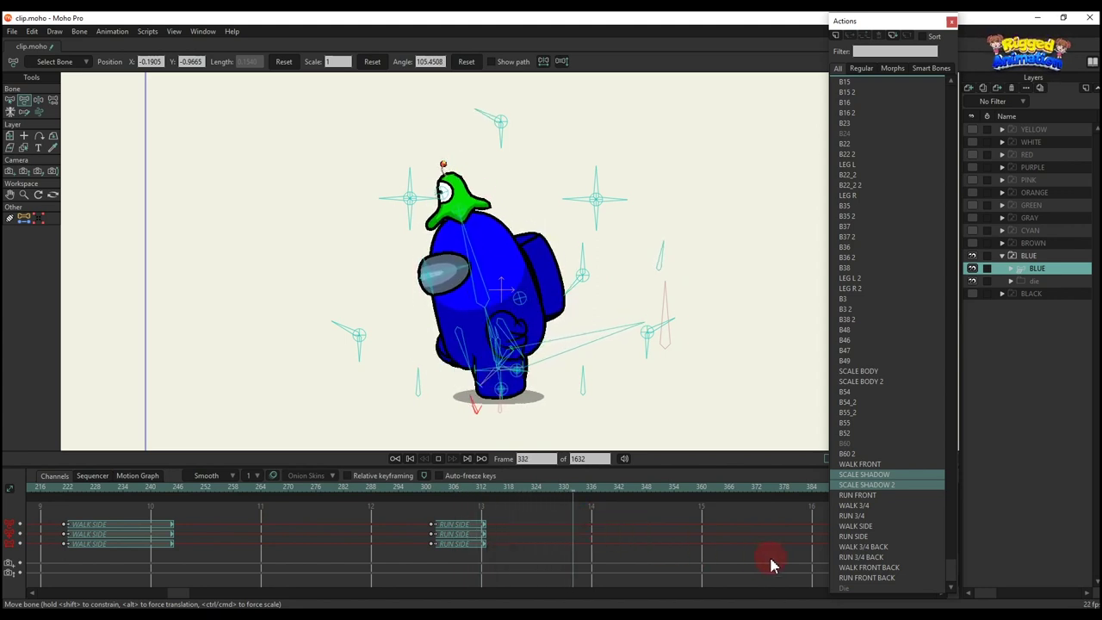
{"action": "key", "text": "space"}
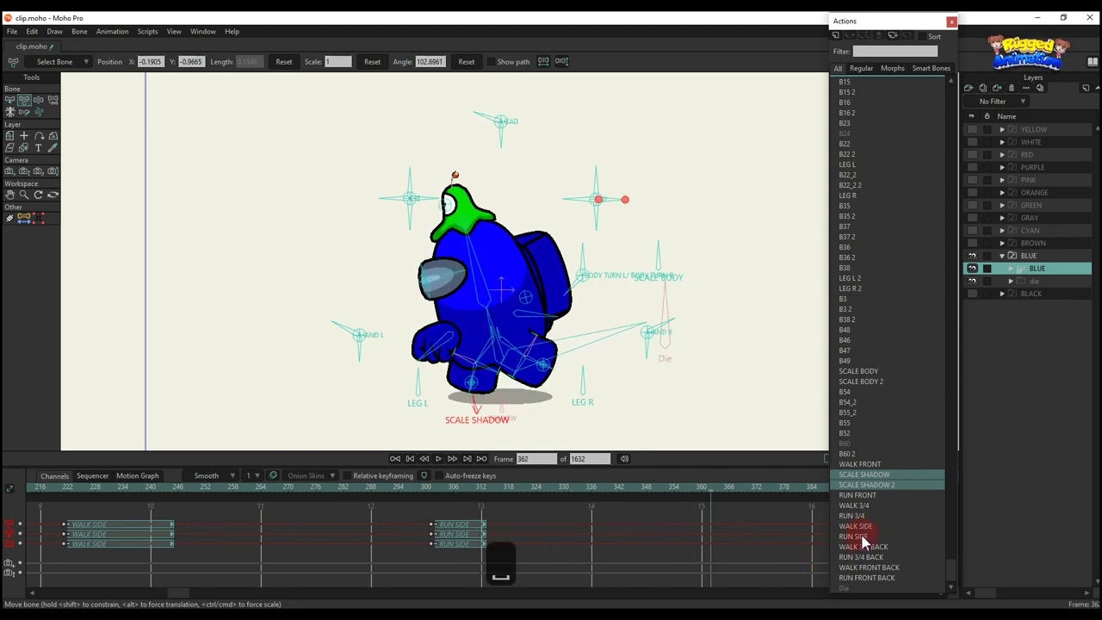
{"action": "left_click", "coordinate": [850, 39]}
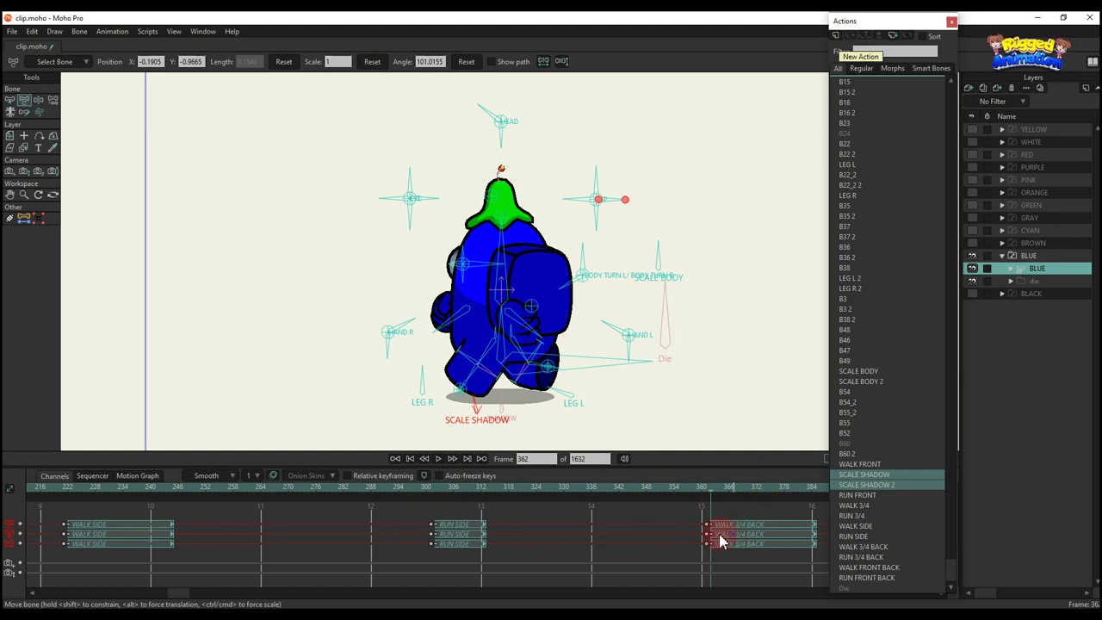
- Play back the inserted WALK 3/4 BACK action and stop at frame 424
{"action": "scroll", "coordinate": [169, 531], "scroll_direction": "right", "scroll_amount": 5}
{"action": "key", "text": "space"}
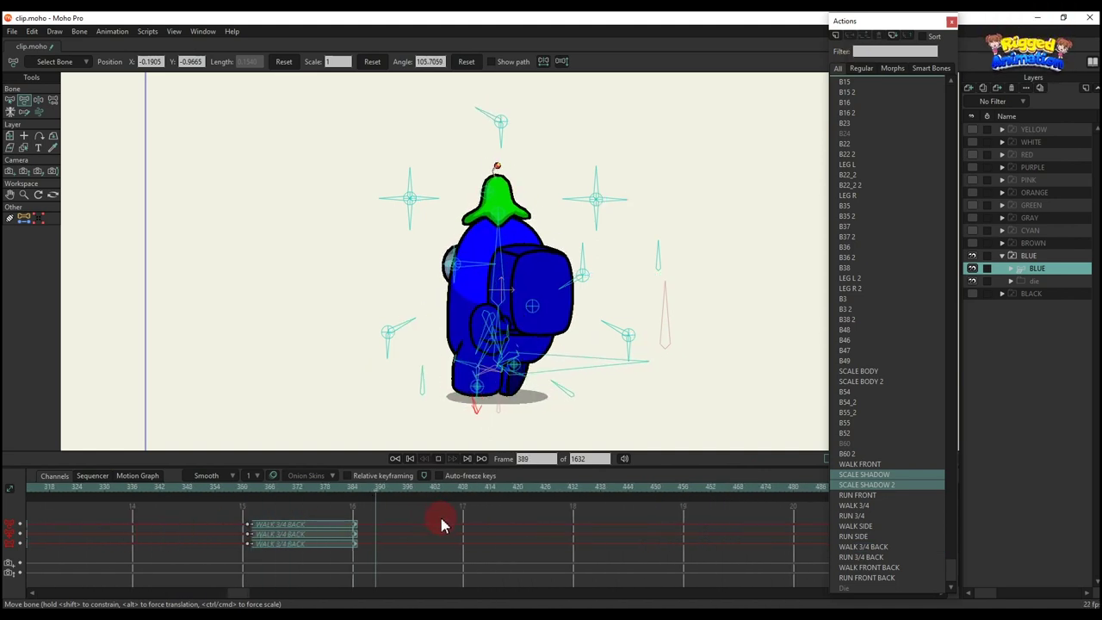
{"action": "key", "text": "space"}
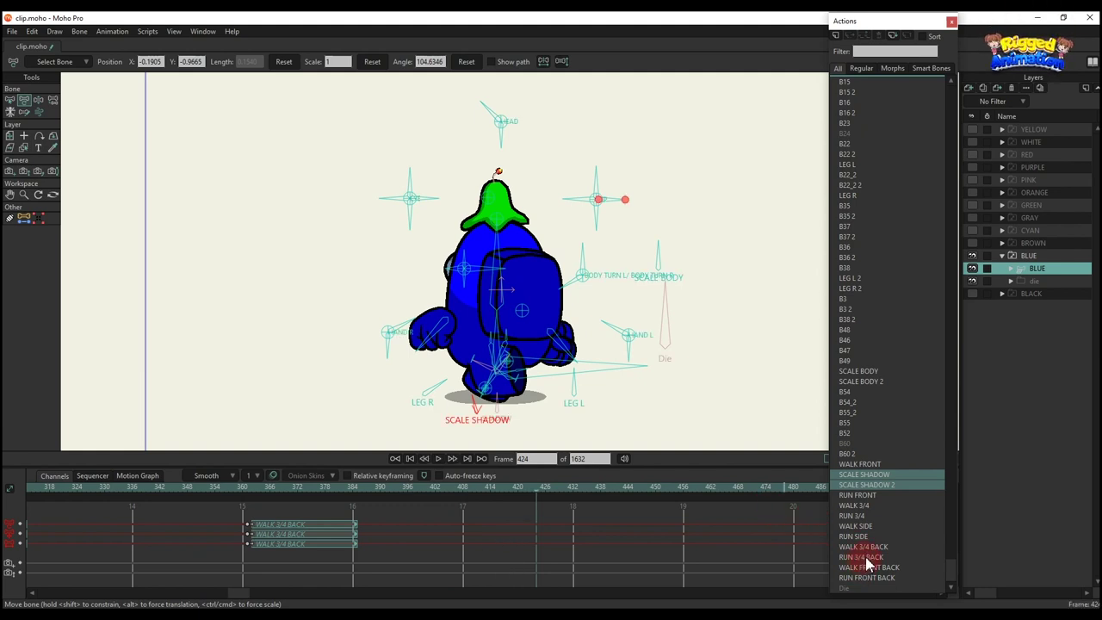
- Insert the RUN 3/4 BACK action at frame 424 and play it back to frame 481
{"action": "left_click", "coordinate": [861, 557]}
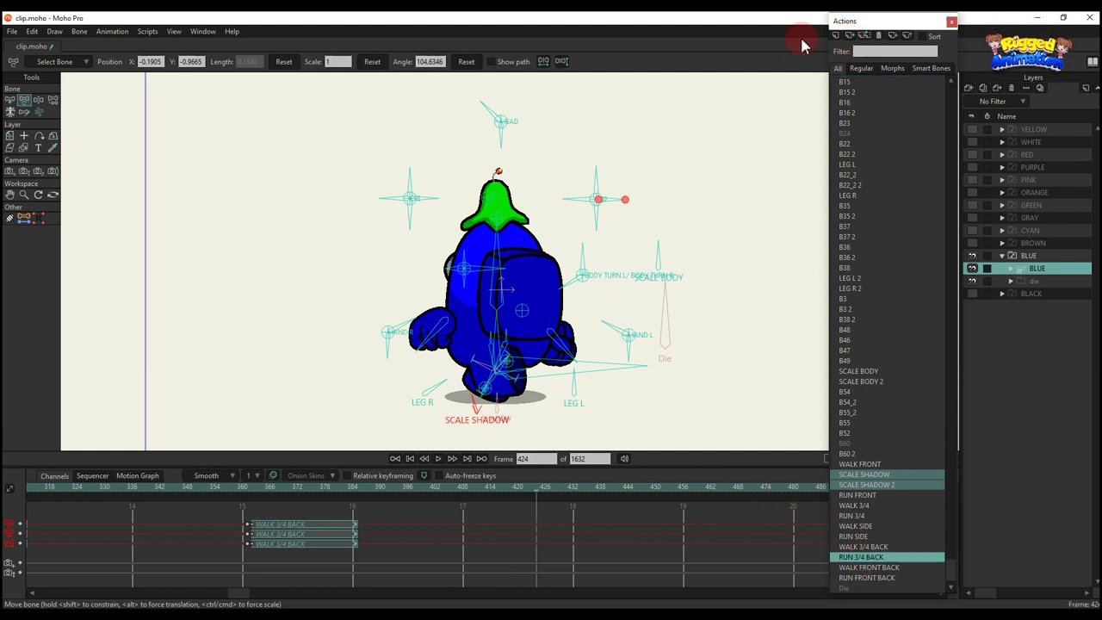
{"action": "left_click", "coordinate": [849, 36]}
{"action": "left_click_drag", "start_coordinate": [717, 528], "coordinate": [430, 529]}
{"action": "key", "text": "space"}
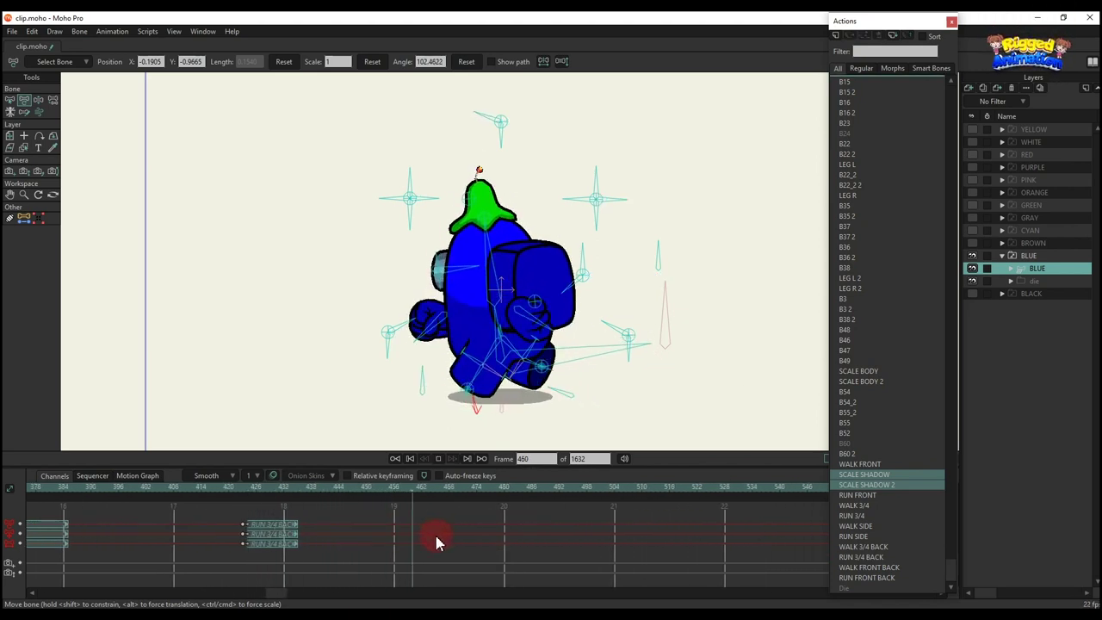
{"action": "key", "text": "space"}
- Insert the WALK FRONT BACK action at frame 481, play it back, and return to the start of the timeline
{"action": "left_click", "coordinate": [868, 567]}
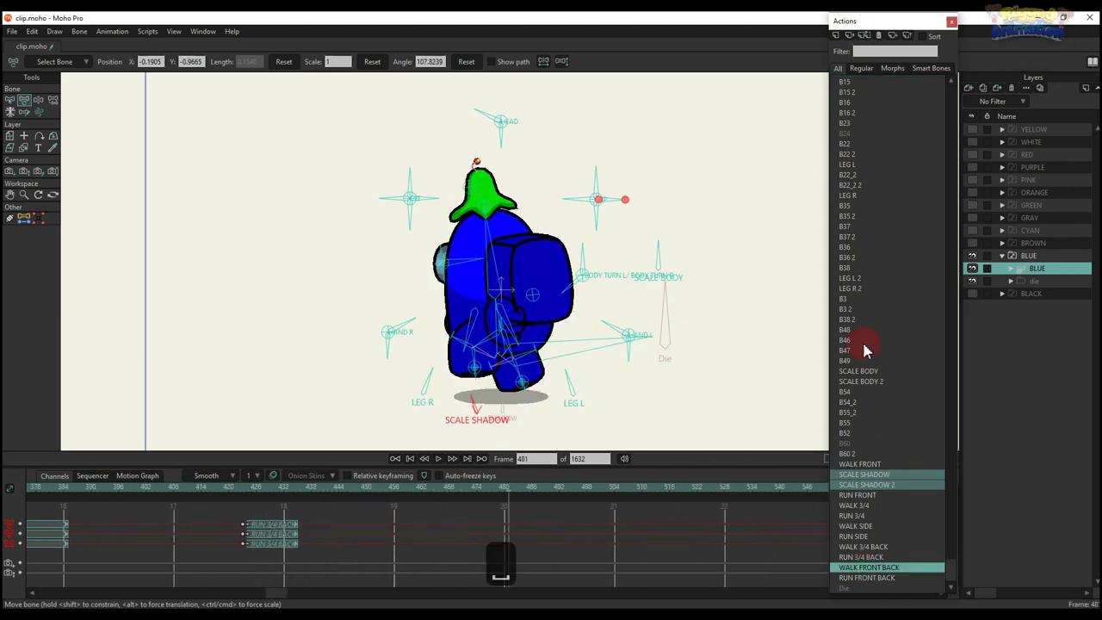
{"action": "left_click", "coordinate": [850, 38]}
{"action": "key", "text": "space"}
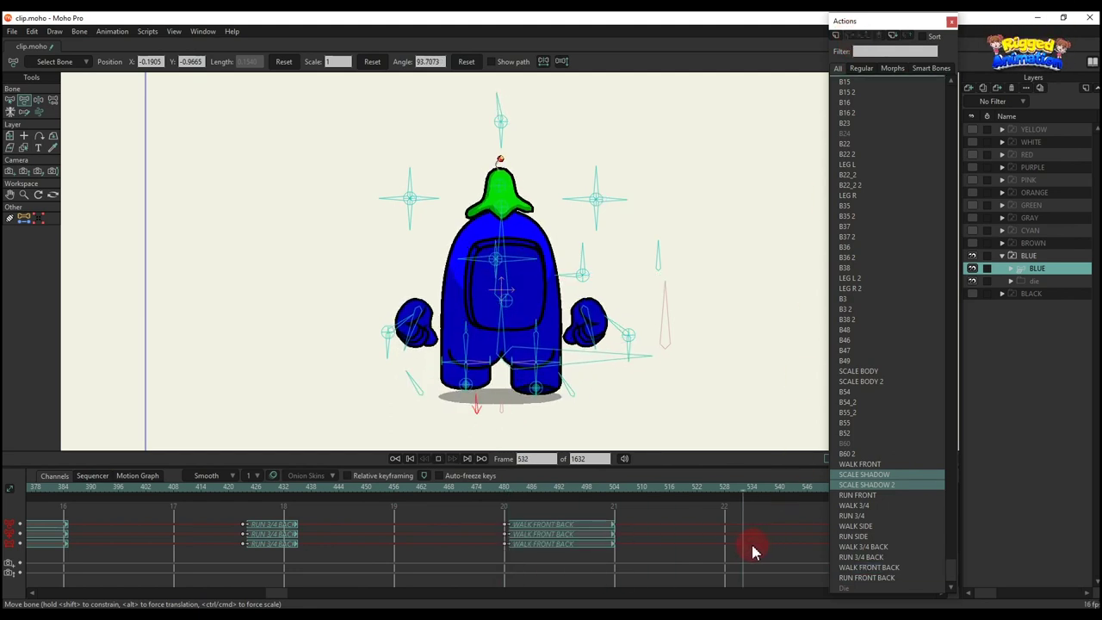
{"action": "key", "text": "space"}
{"action": "left_click_drag", "start_coordinate": [775, 489], "coordinate": [17, 491]}
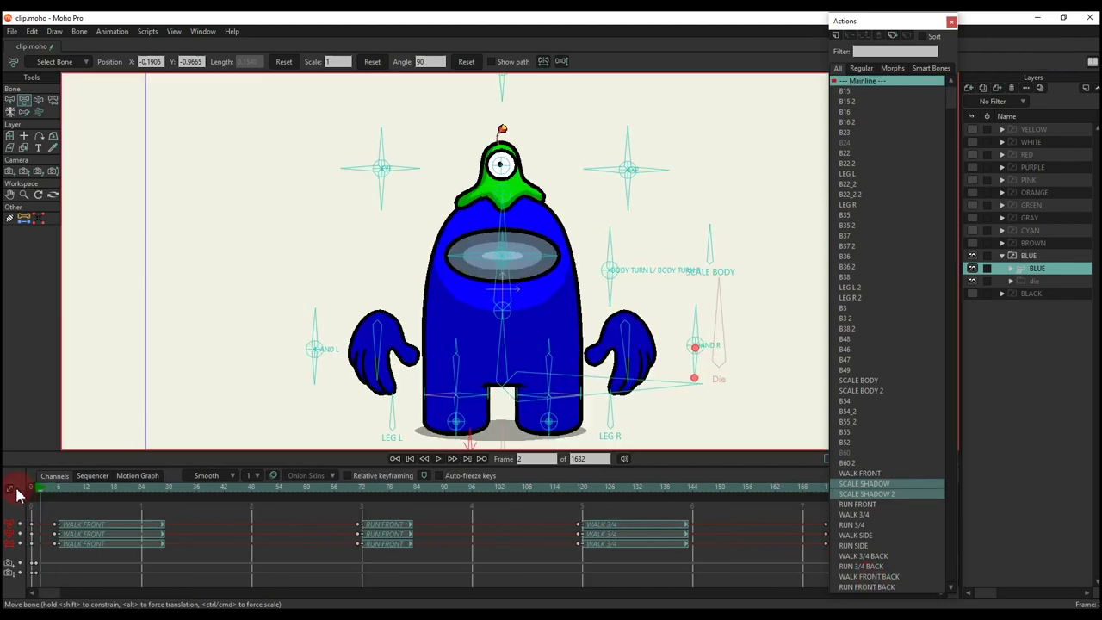